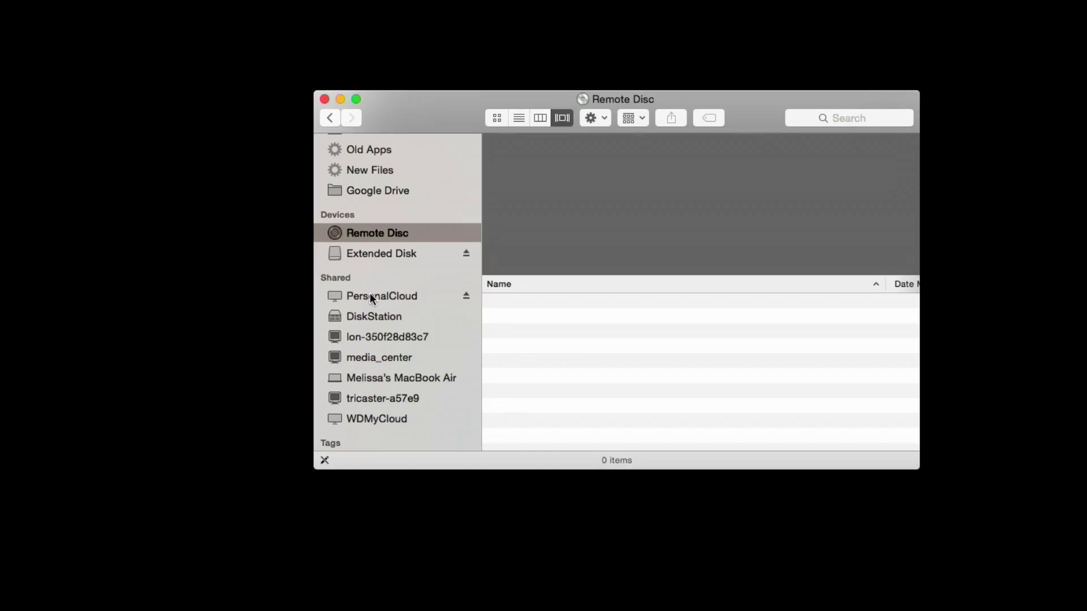
Step: Open the PersonalCloud network device in Finder and view the contents of its Public share
click(371, 295)
click(548, 321)
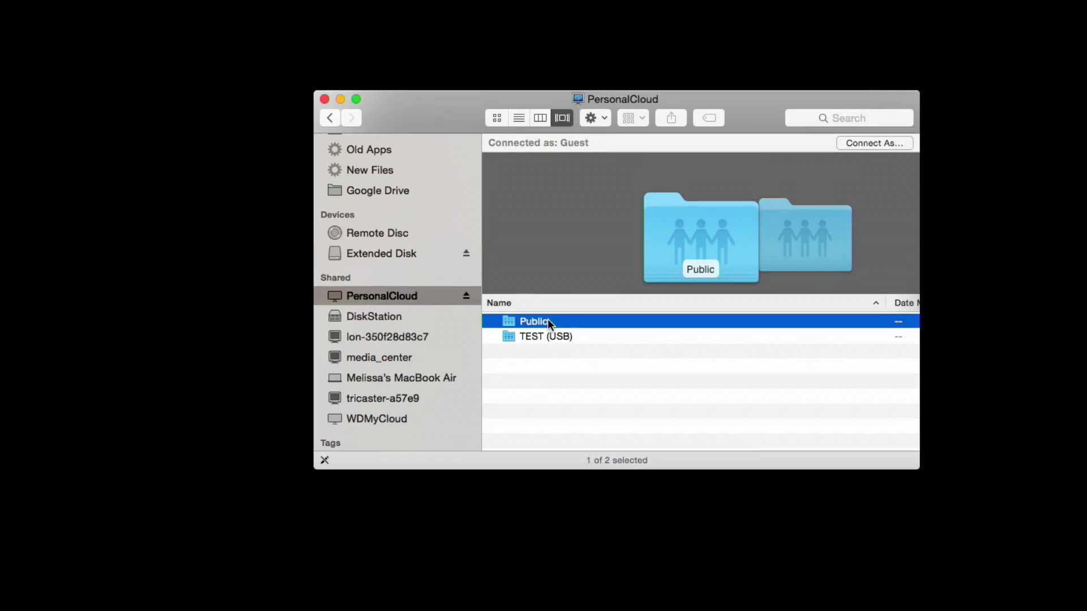
double_click(548, 321)
double_click(559, 304)
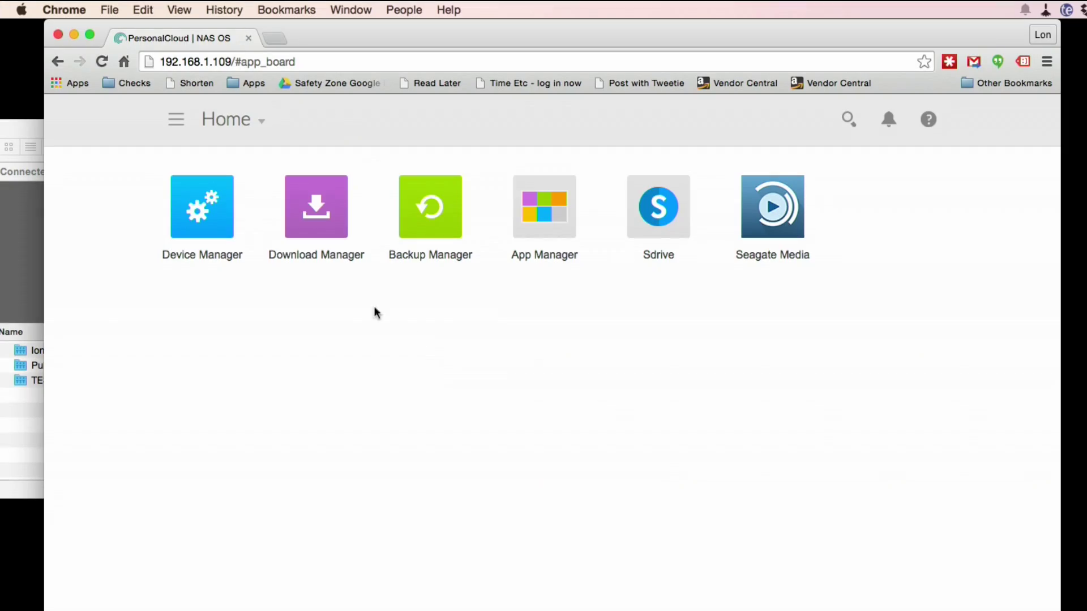
Step: Switch to Chrome and open the Users page in the NAS Device Manager
click(208, 220)
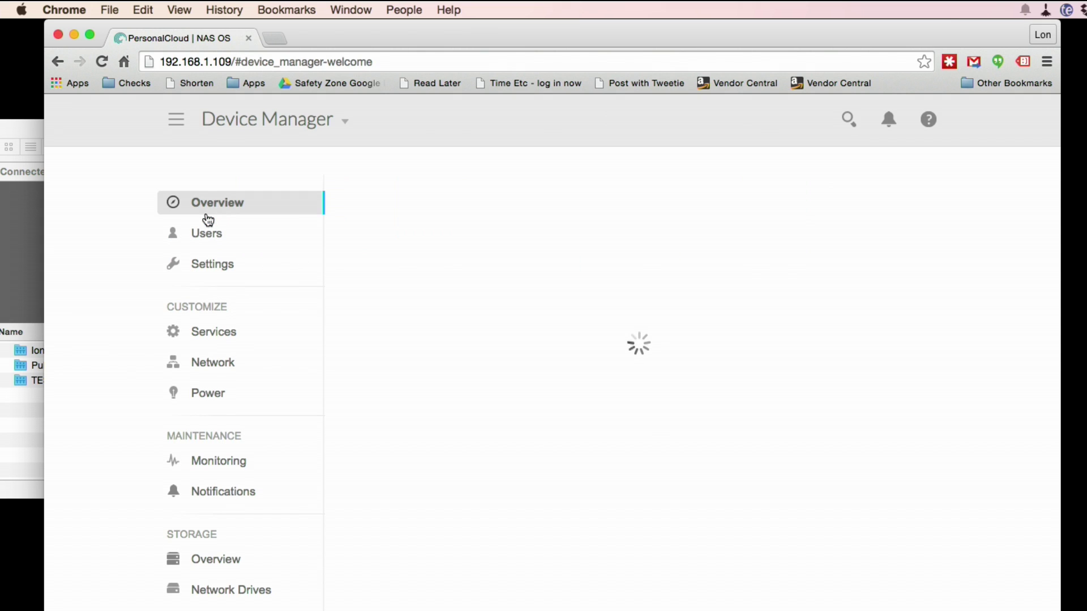
click(260, 247)
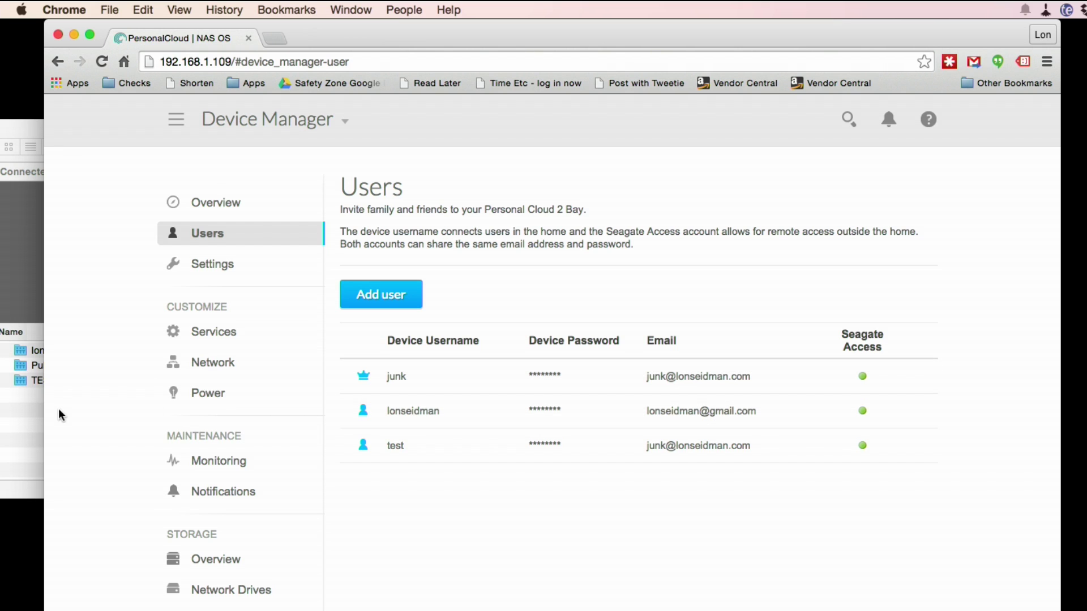
Step: Switch to Finder, view the files in the signed-in user's private share on PersonalCloud, and return to Chrome
click(31, 412)
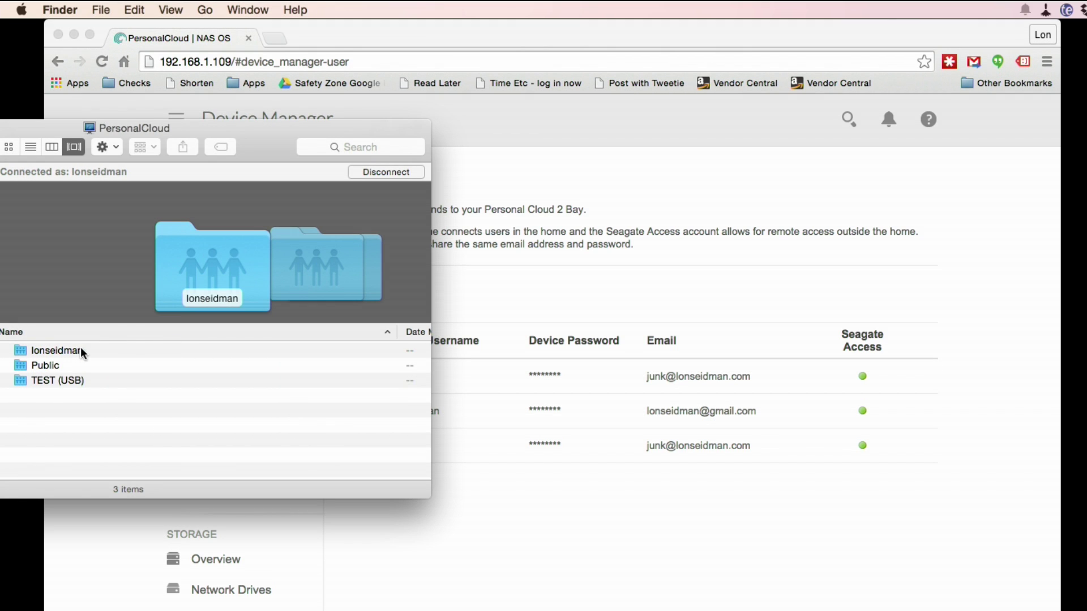
click(73, 353)
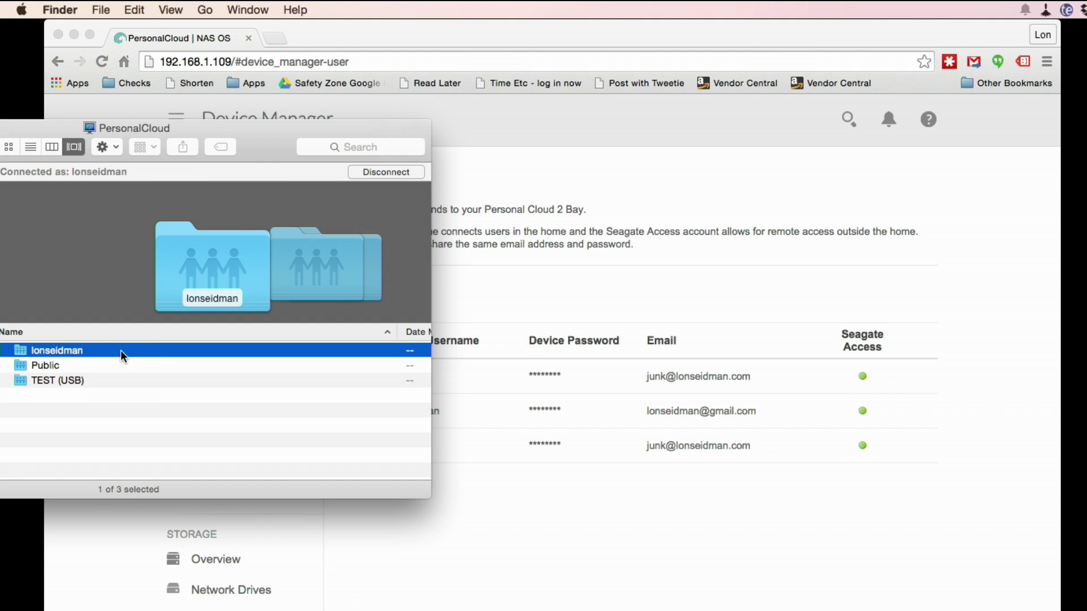
double_click(123, 353)
drag(226, 143, 336, 139)
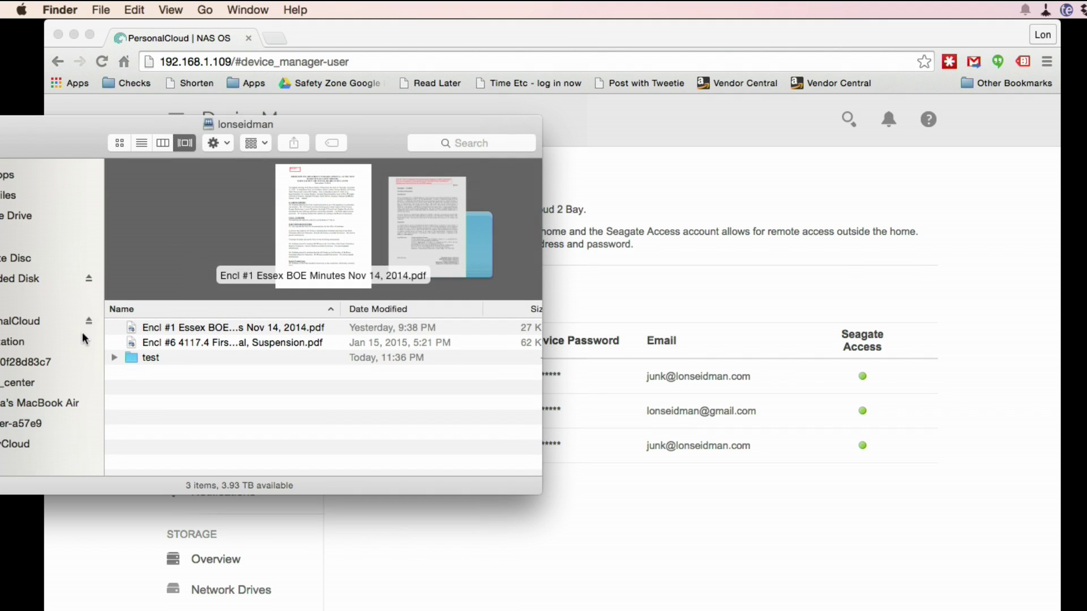
key(Down)
drag(76, 141, 1, 145)
click(16, 144)
click(585, 306)
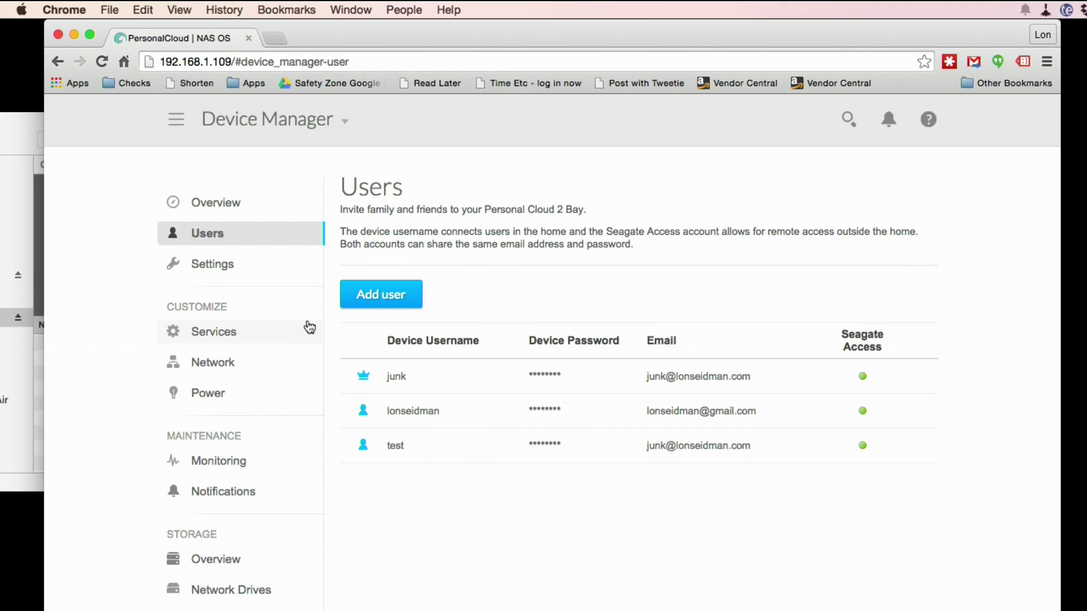
Step: Switch to Finder to look at the PersonalCloud share list, select the Public share, and return to Chrome
click(23, 125)
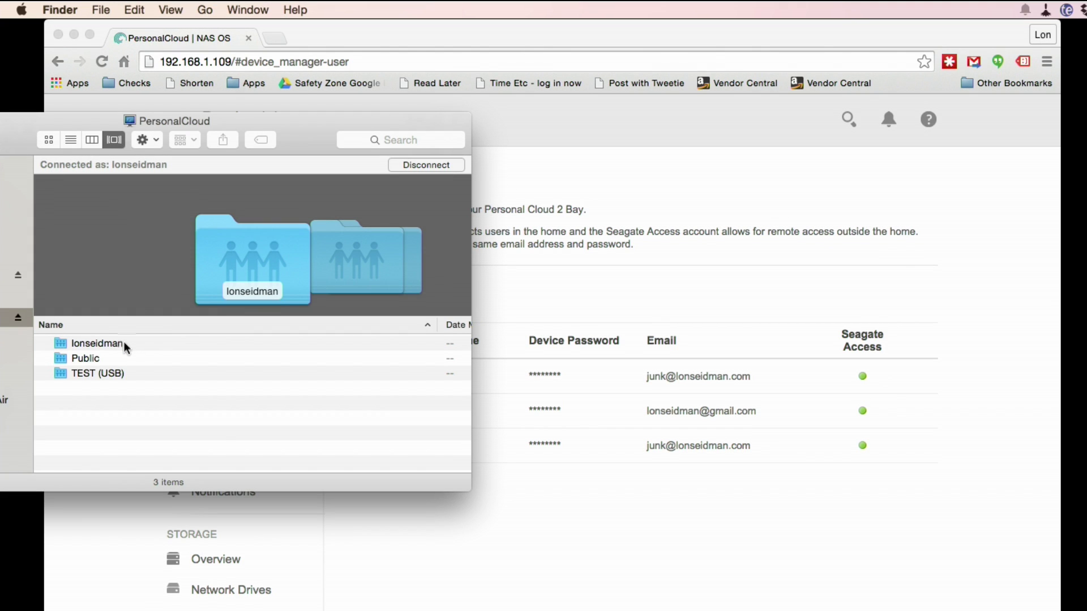
click(547, 288)
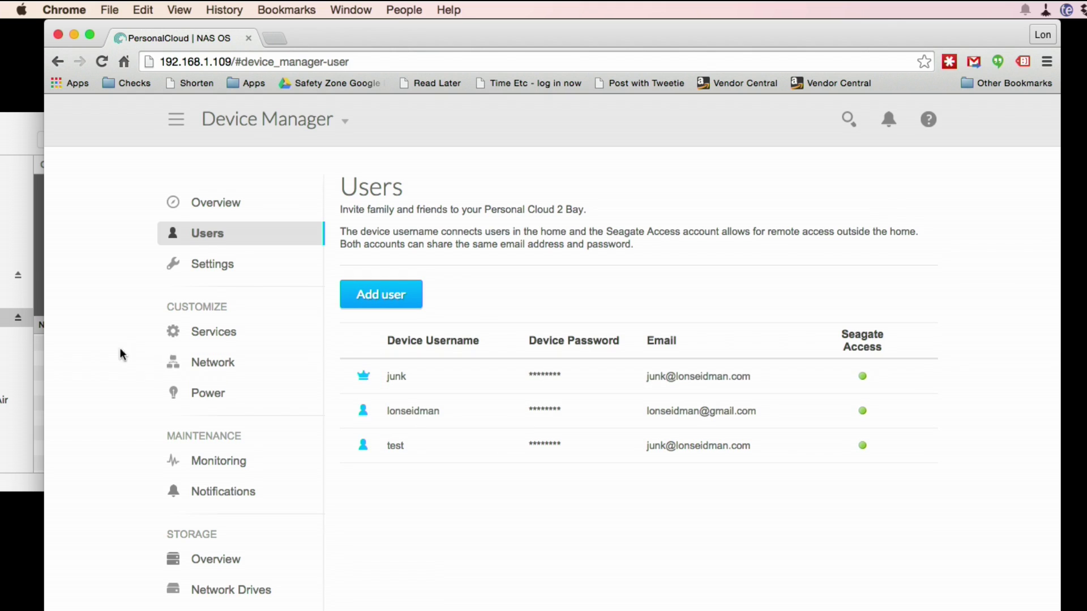
click(10, 142)
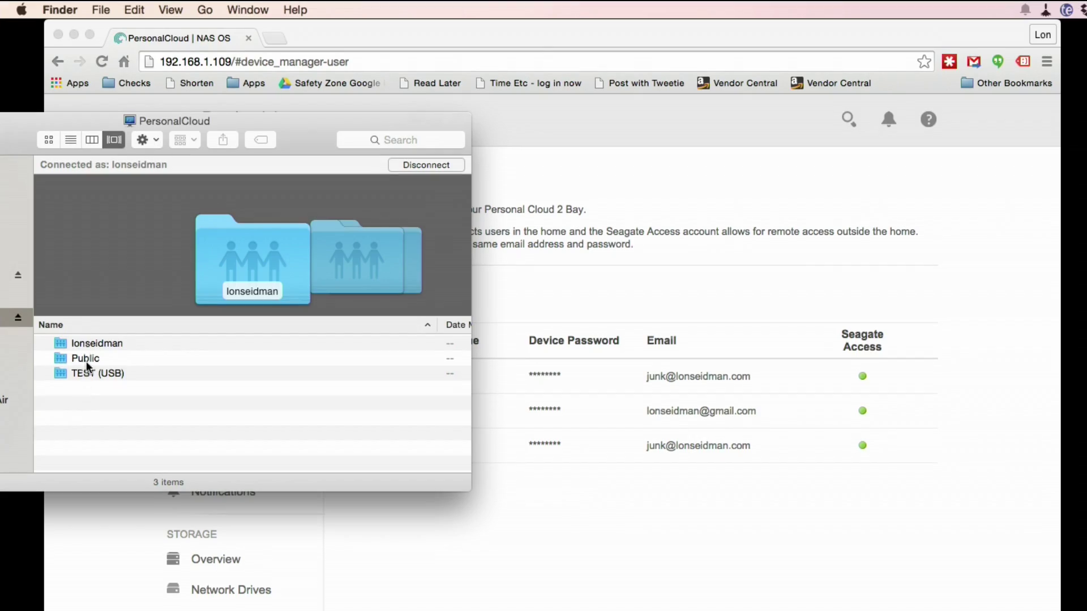
click(86, 363)
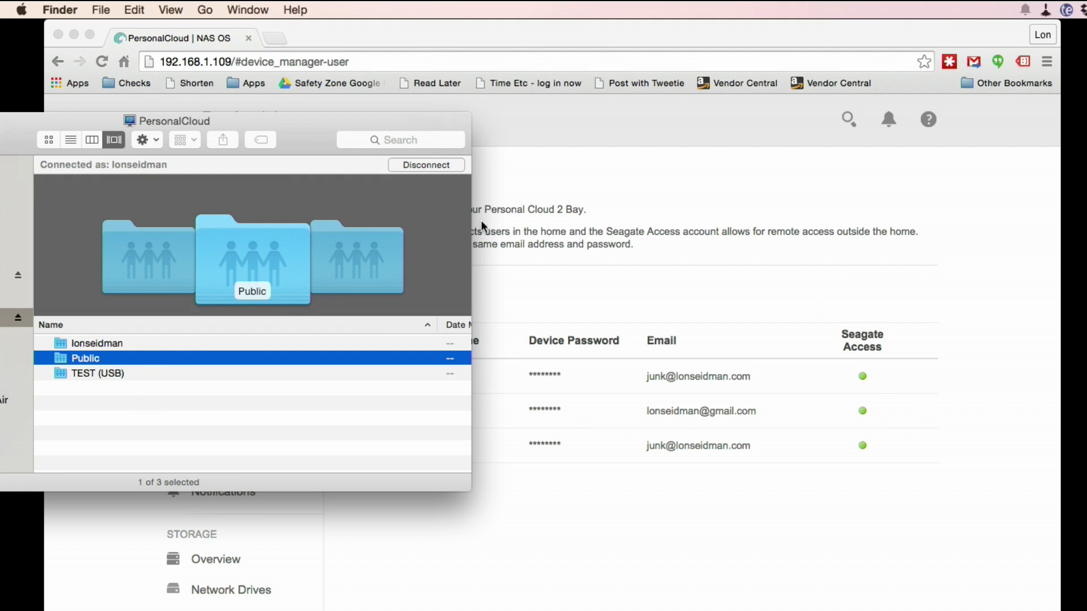
click(557, 52)
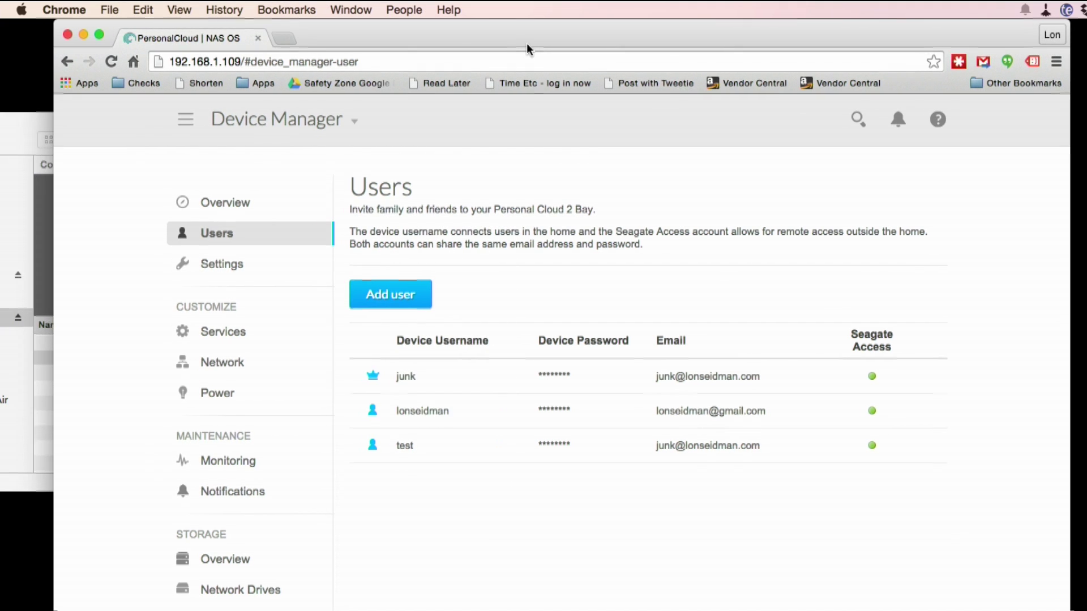
Step: Preview the Add user wizard for a Remote user up to the email invitation page, and close it without inviting anyone
drag(520, 43, 542, 35)
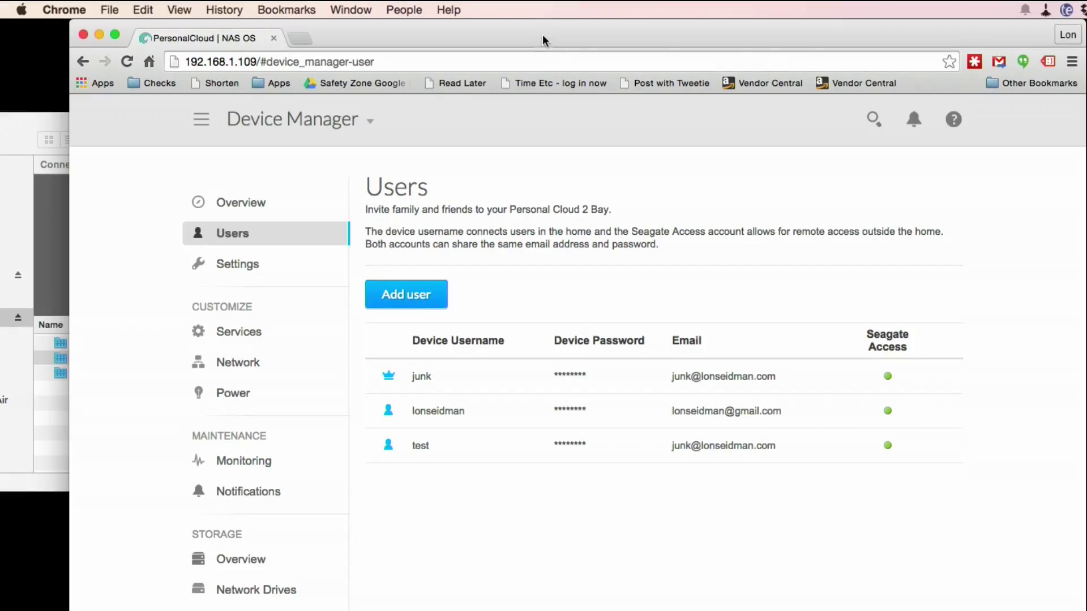
drag(542, 34, 571, 33)
scroll(444, 331, down, 3)
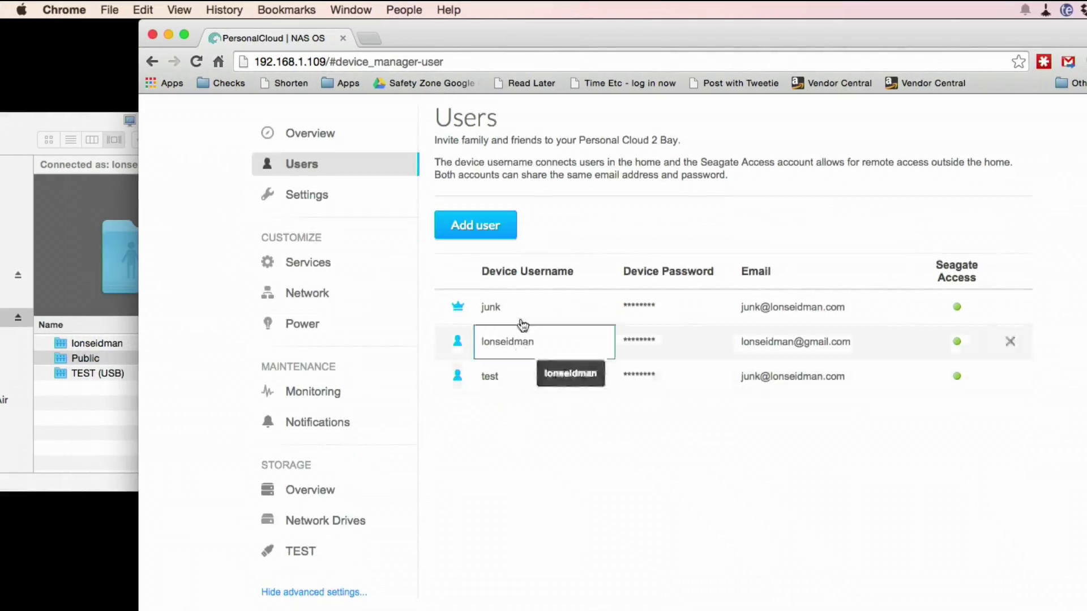
click(498, 233)
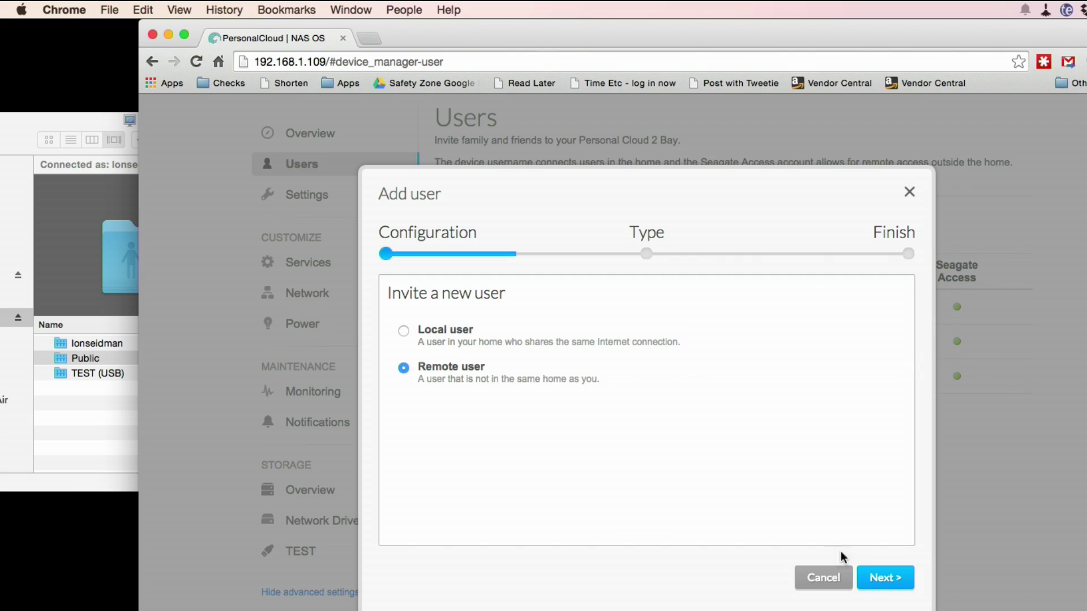
click(869, 582)
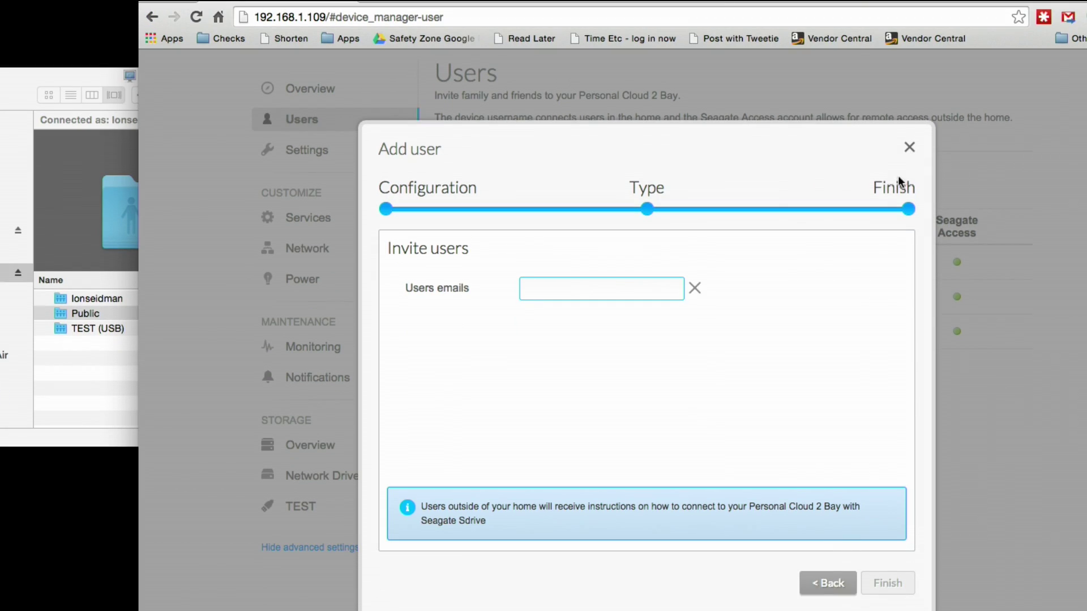
click(907, 150)
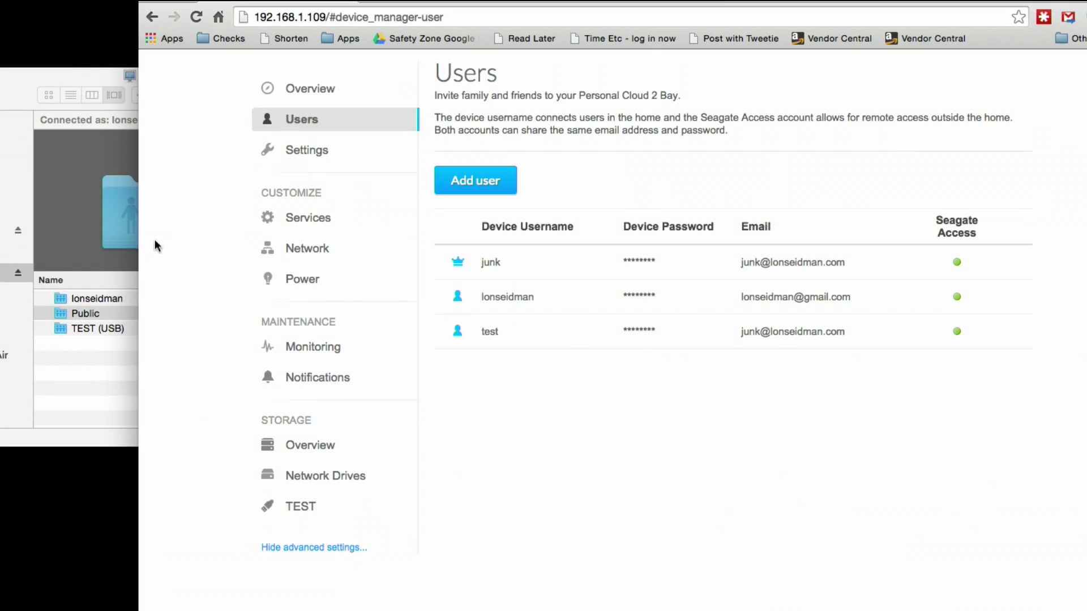
Step: Open Device Manager's Settings and Services pages and examine the listed media, file and other services
click(297, 151)
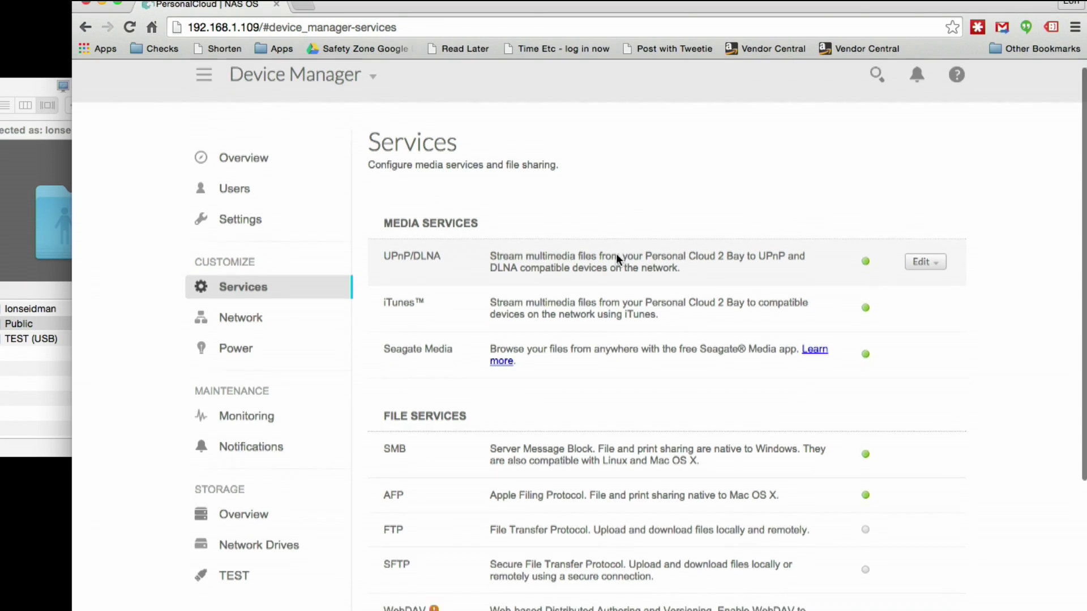
scroll(616, 255, down, 2)
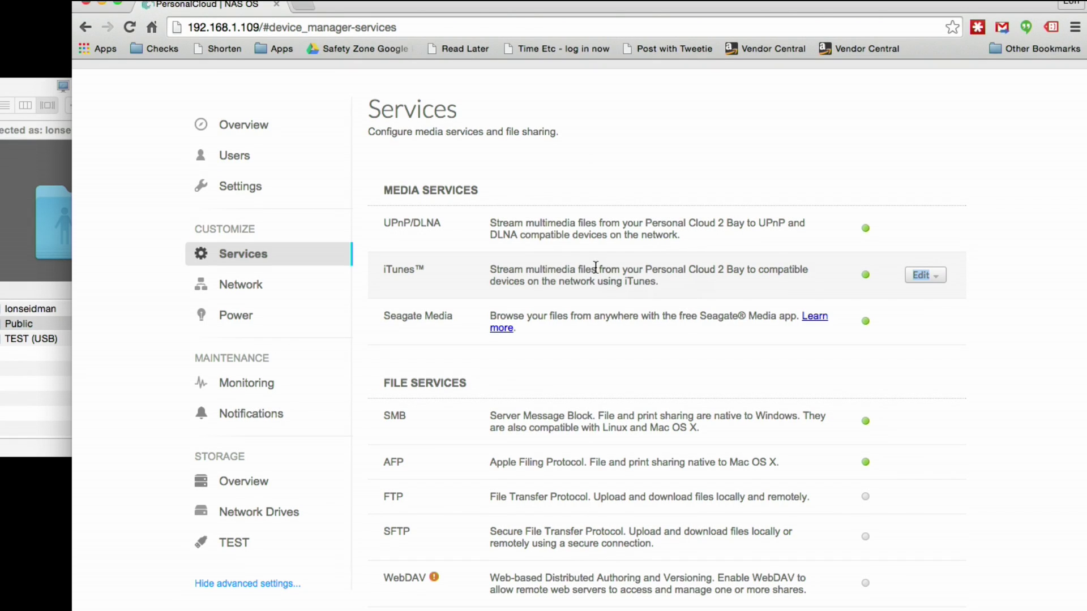
scroll(595, 266, down, 2)
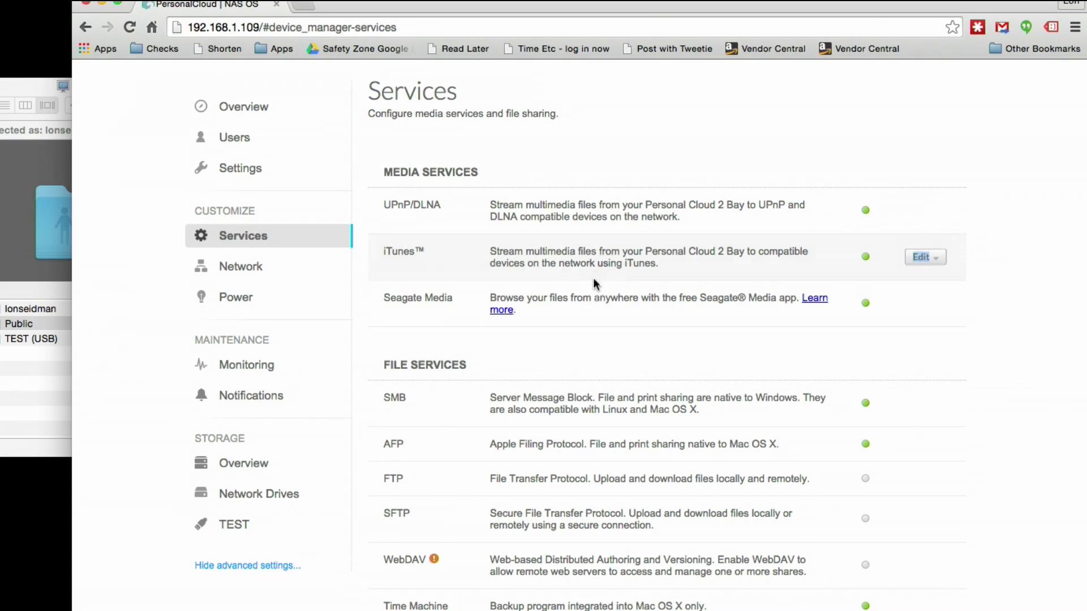
scroll(569, 256, down, 2)
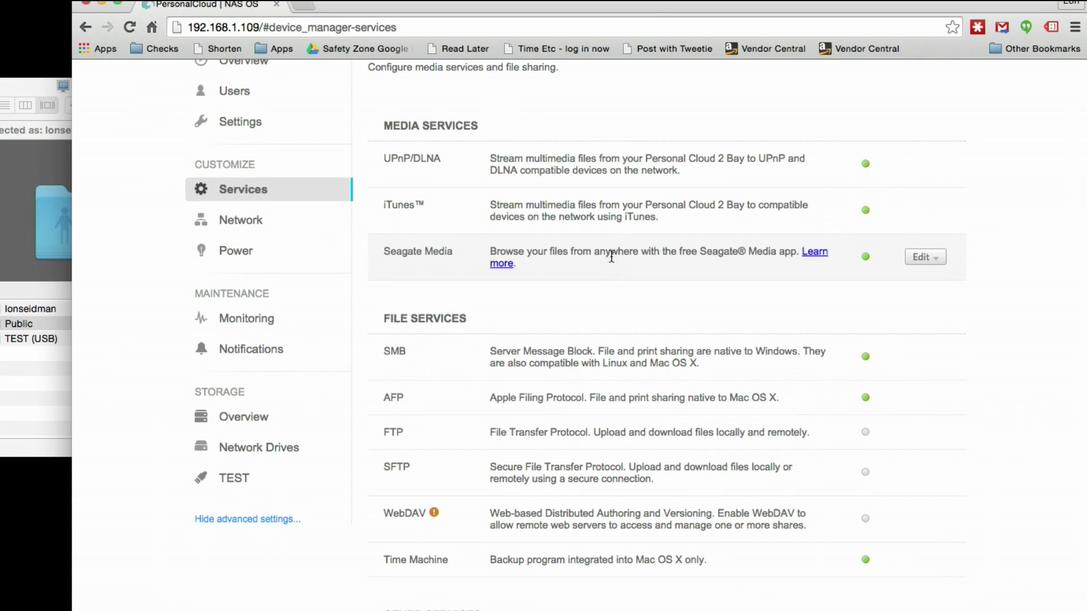
scroll(611, 265, down, 1)
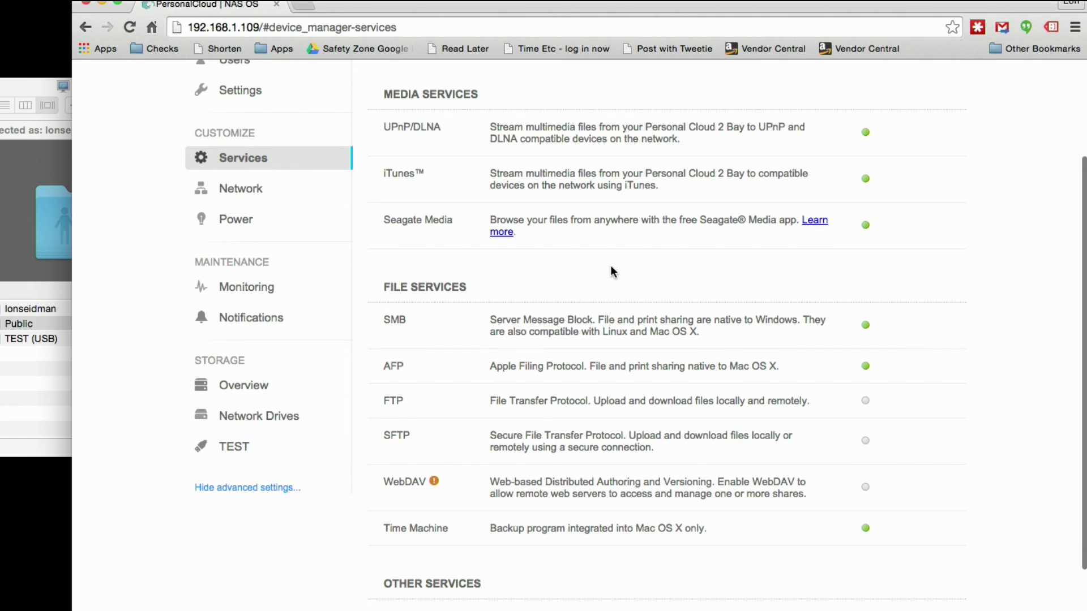
scroll(749, 254, down, 2)
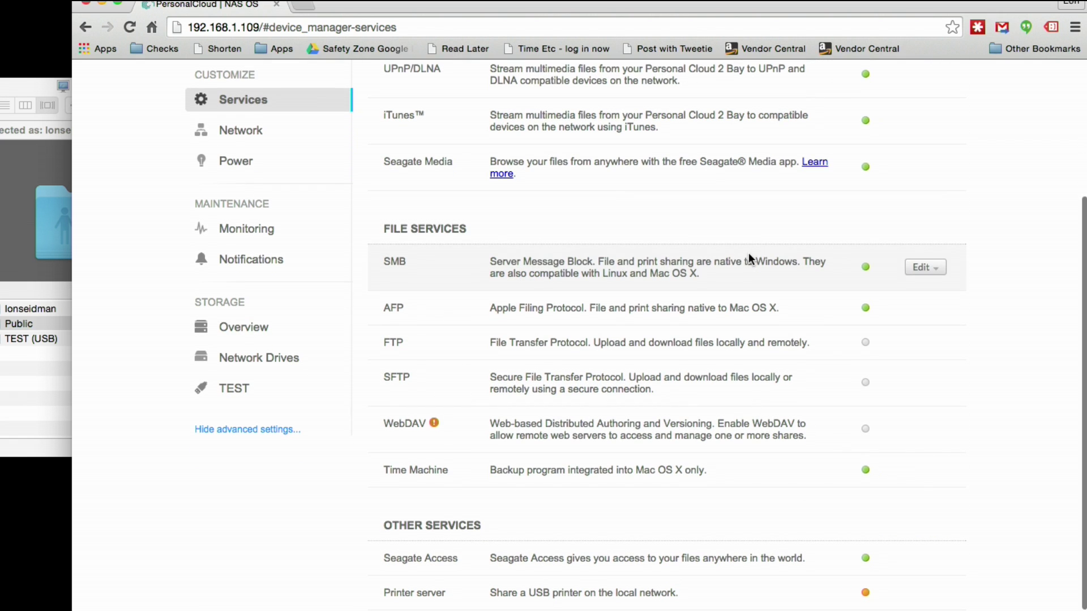
scroll(691, 187, down, 3)
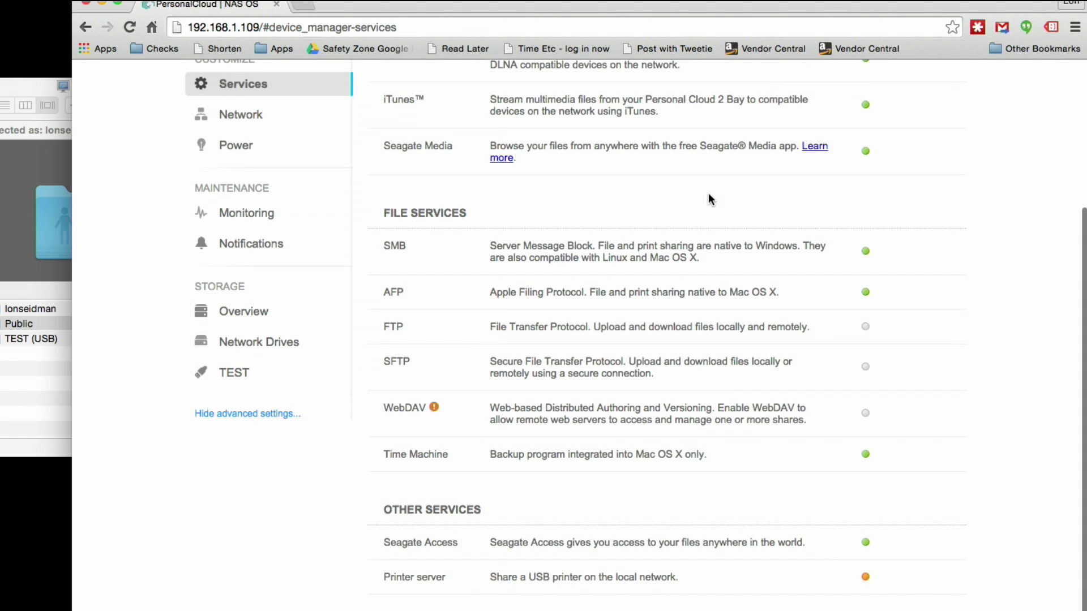
scroll(691, 175, up, 3)
scroll(670, 152, down, 2)
scroll(670, 152, down, 1)
scroll(585, 210, down, 1)
scroll(586, 211, up, 1)
scroll(586, 211, down, 1)
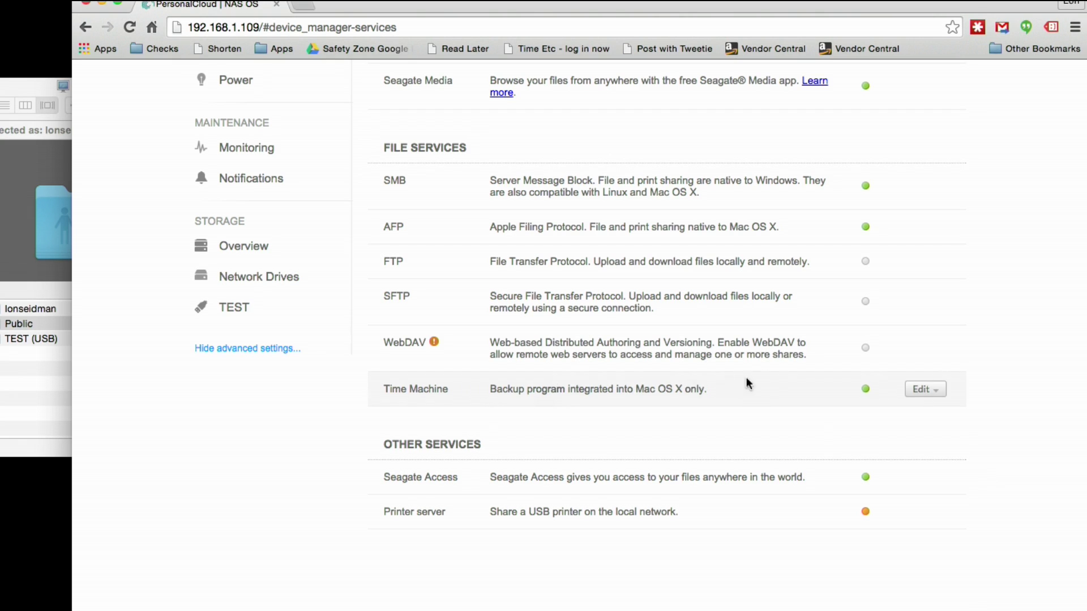
Step: View the share access options of the Time Machine service and leave them without saving
click(912, 391)
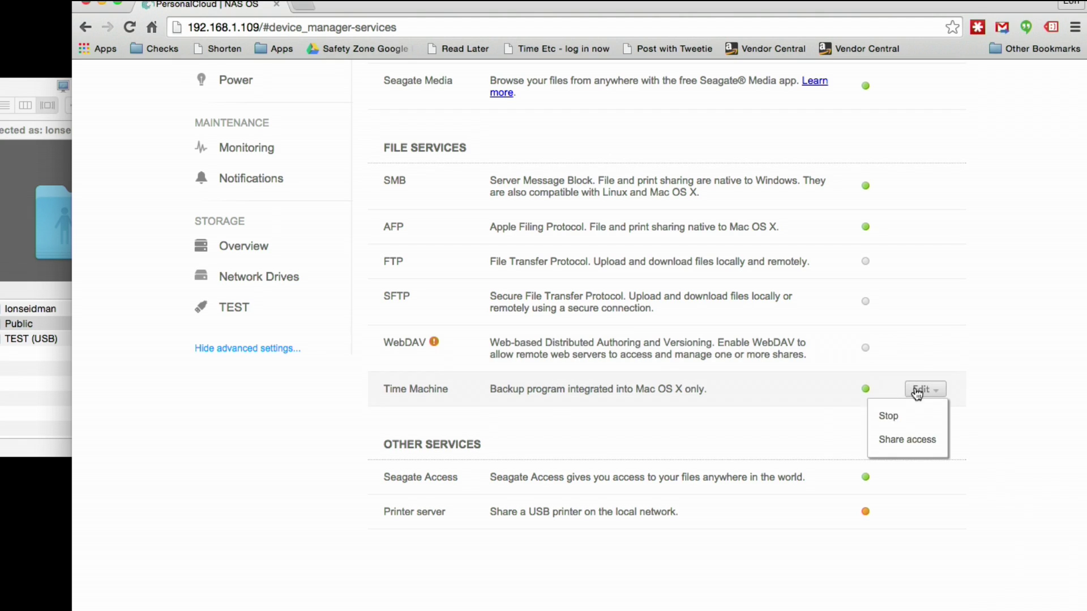
click(908, 440)
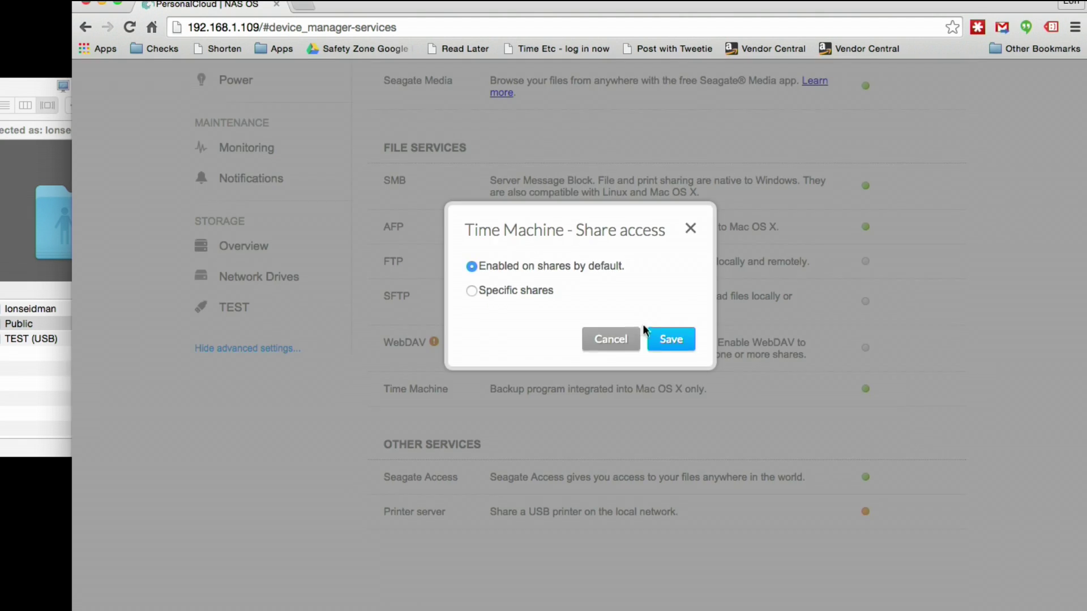
click(614, 339)
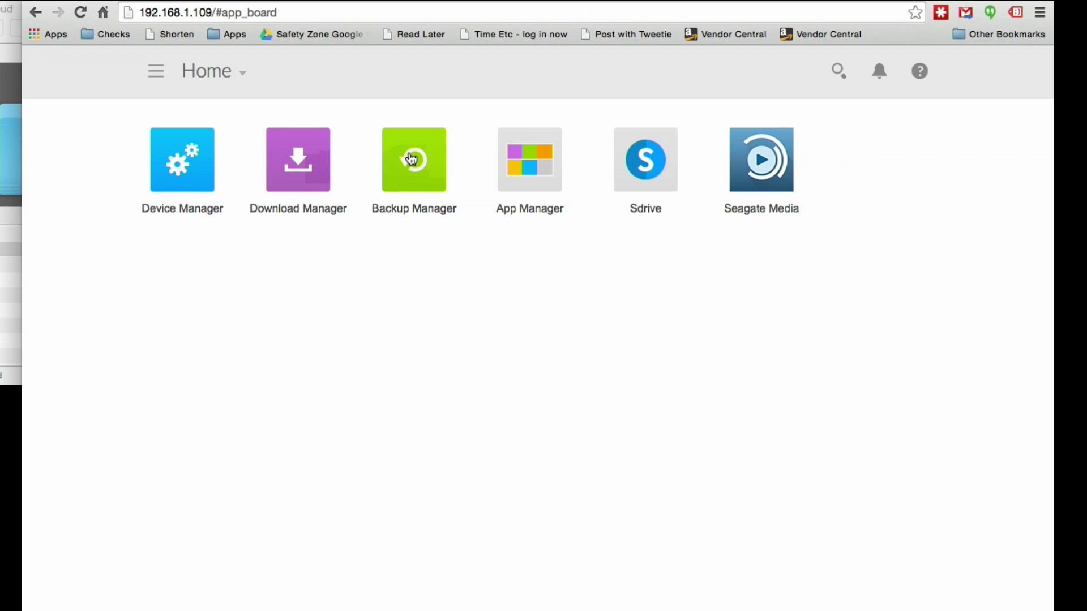
Step: Start a new backup job for the Personal Cloud 2 Bay in Backup Manager
click(412, 160)
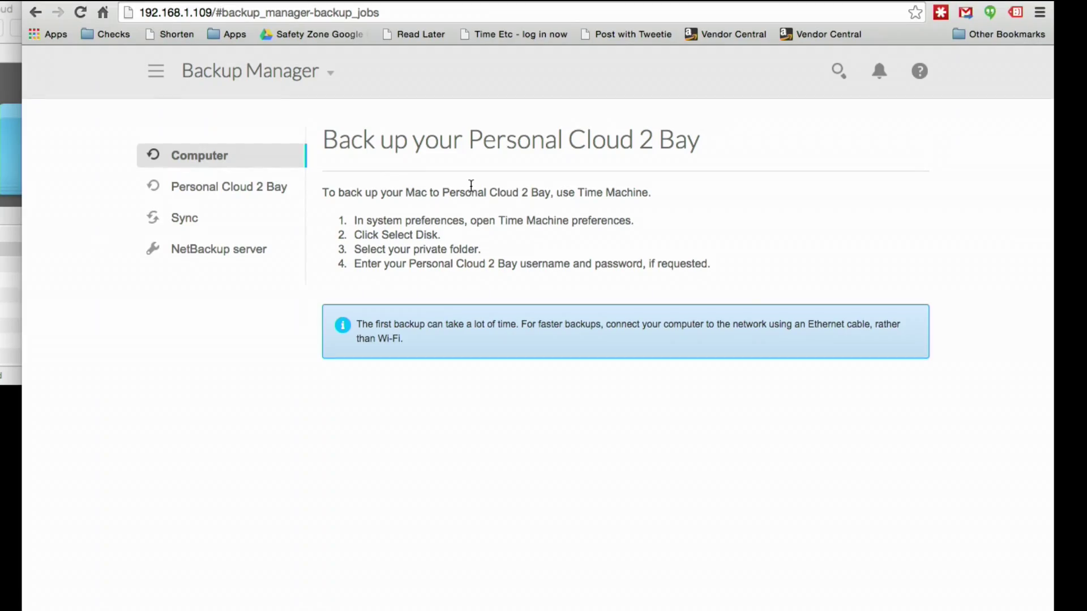
click(272, 197)
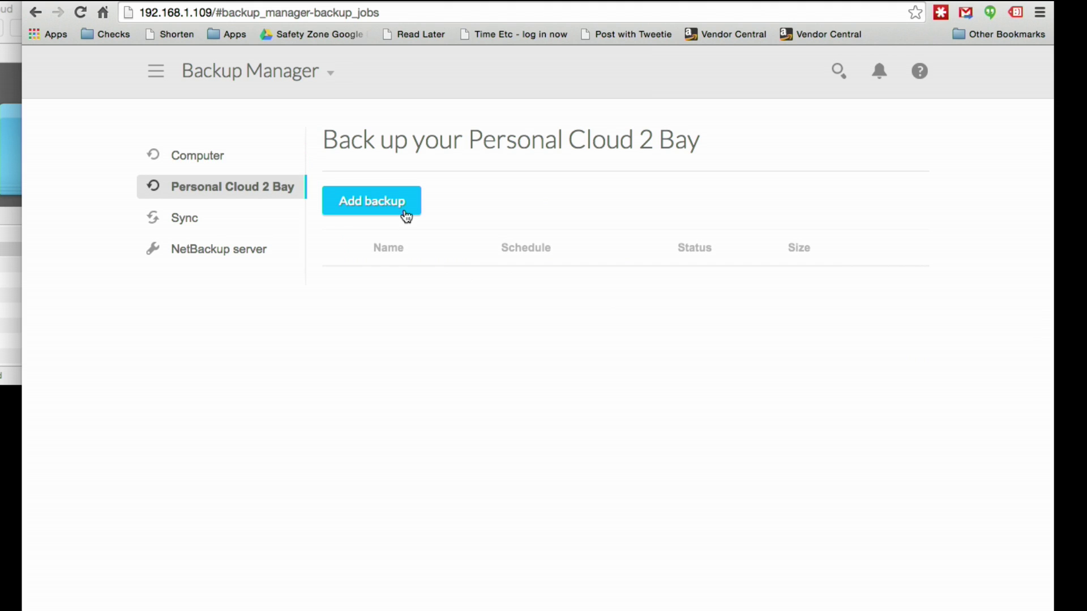
click(404, 214)
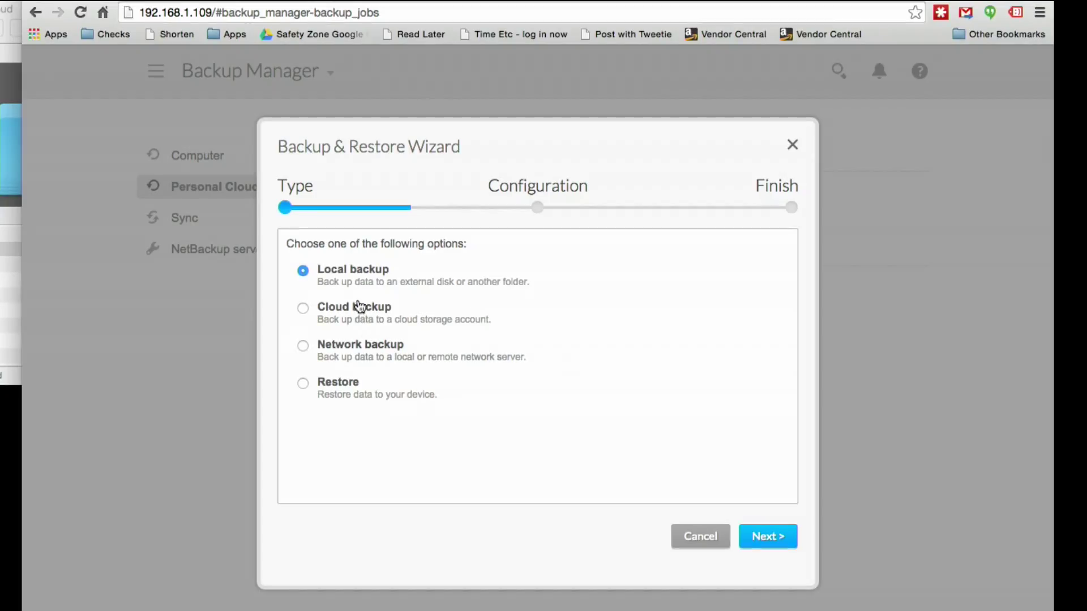
Step: Examine the Cloud backup, Network backup and Restore options in the Backup & Restore Wizard, including the list of supported cloud storage services
click(360, 311)
click(387, 348)
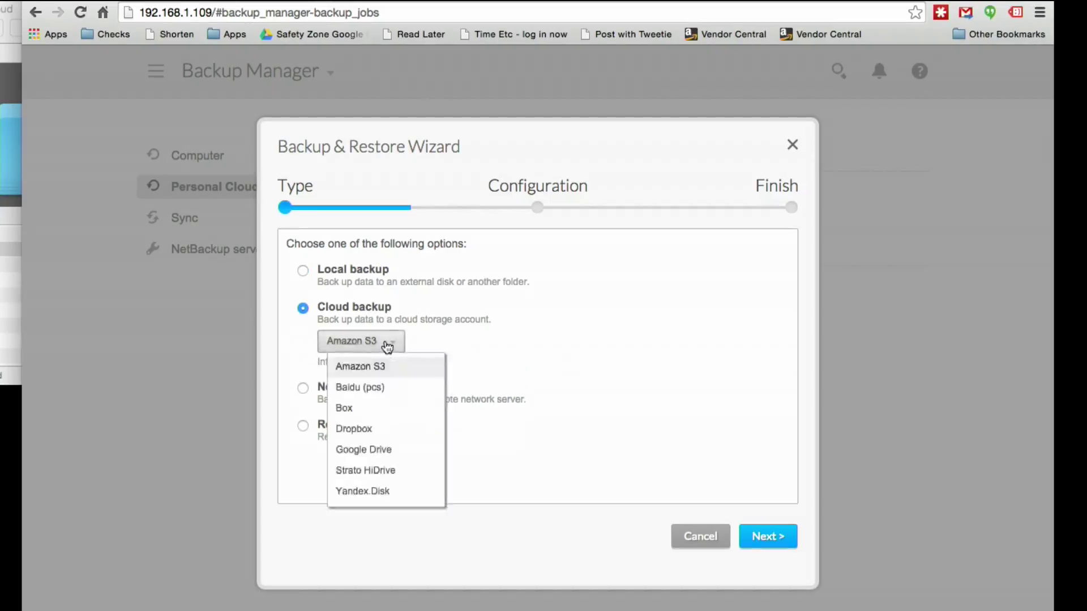
click(326, 272)
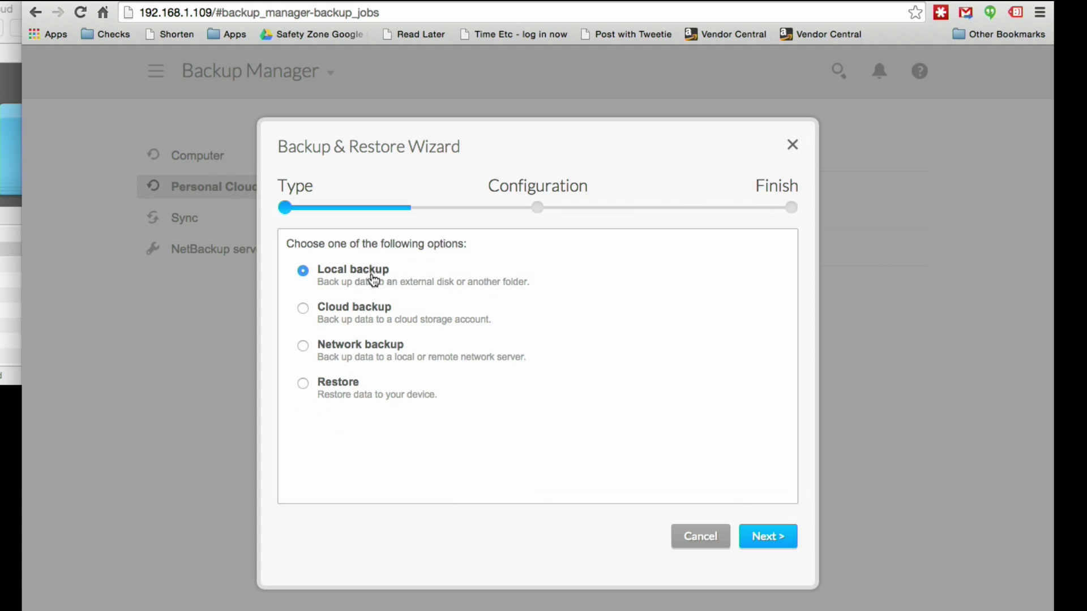
click(376, 307)
click(379, 341)
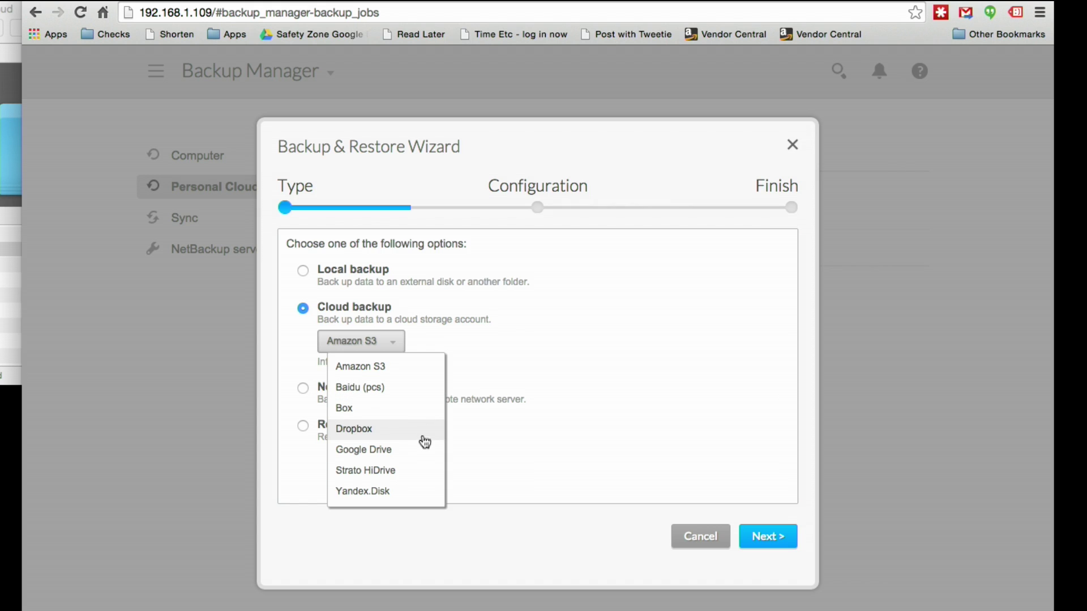
click(501, 347)
click(387, 396)
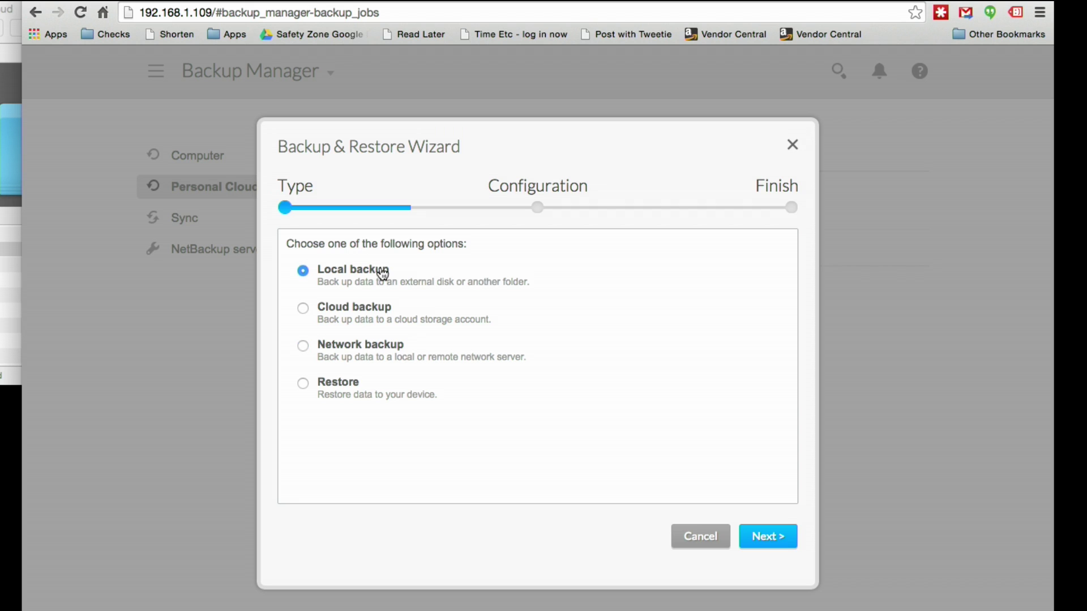
Step: Set up a local backup with the junk share as source and TEST (USB) as destination, and continue to the backup mode choice
click(765, 534)
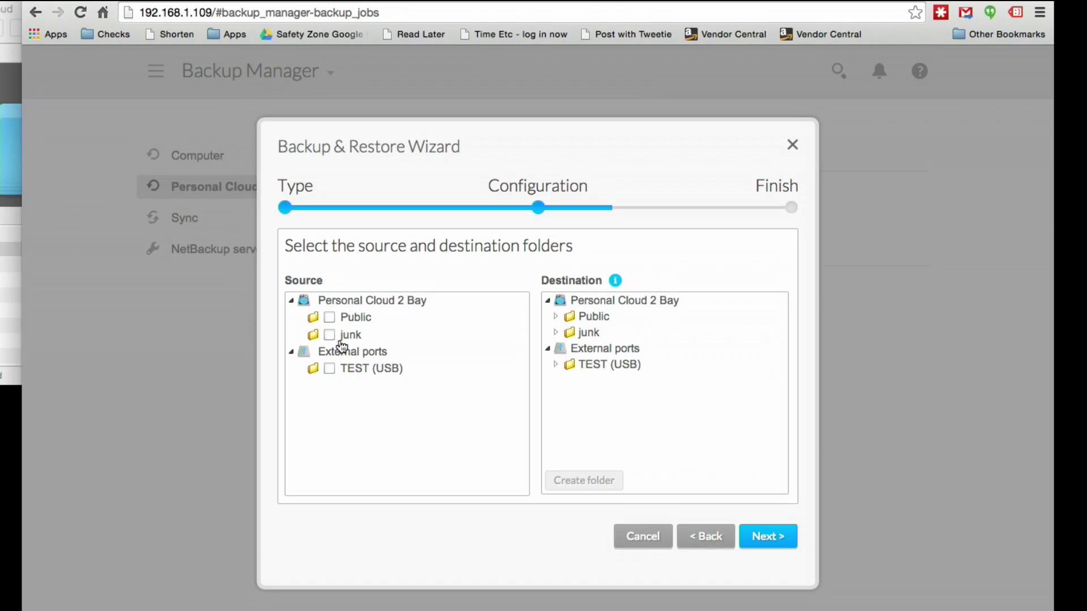
click(330, 335)
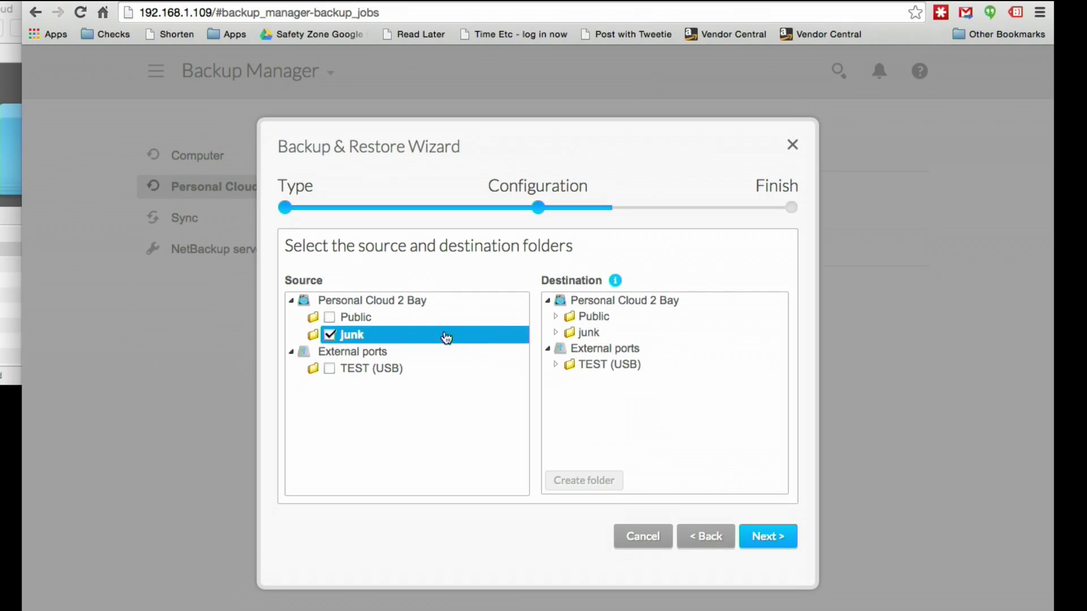
click(633, 364)
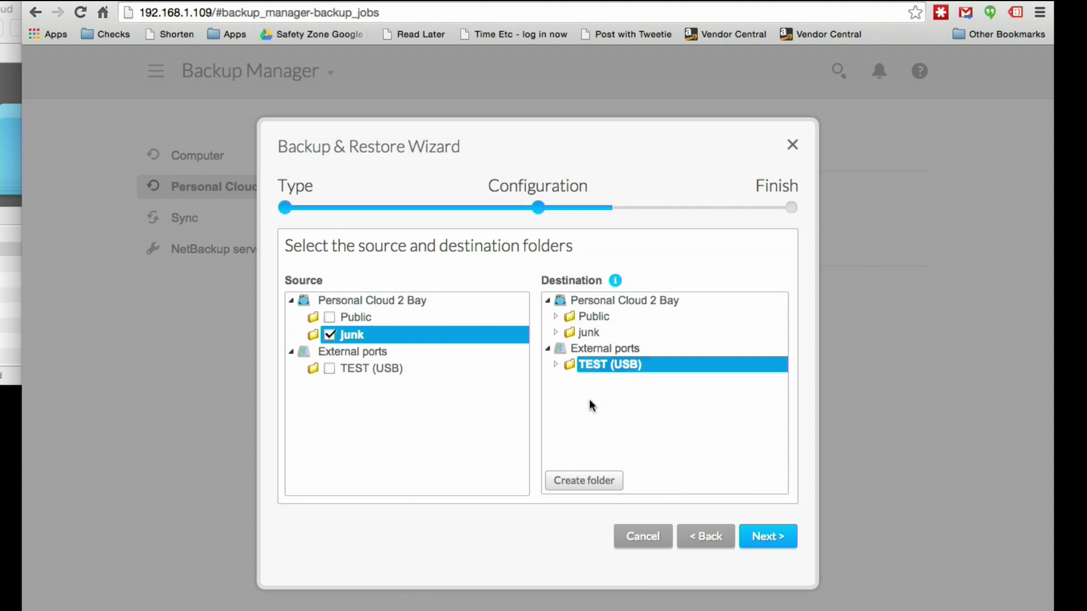
click(776, 541)
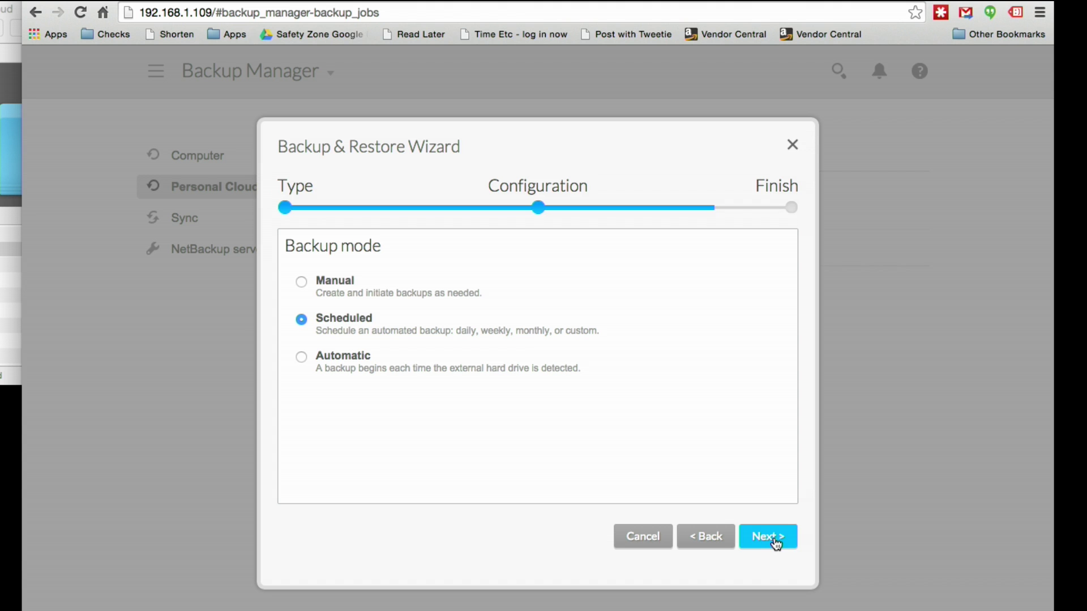
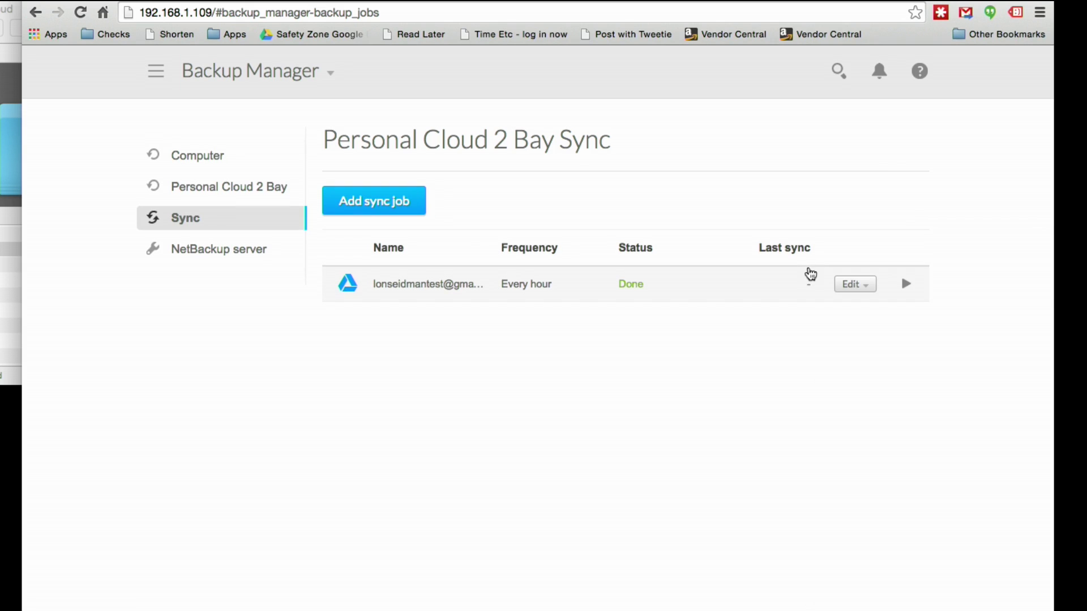
Step: Run the hourly Google Drive sync job and view its run history, ending on the NetBackup server page
click(866, 286)
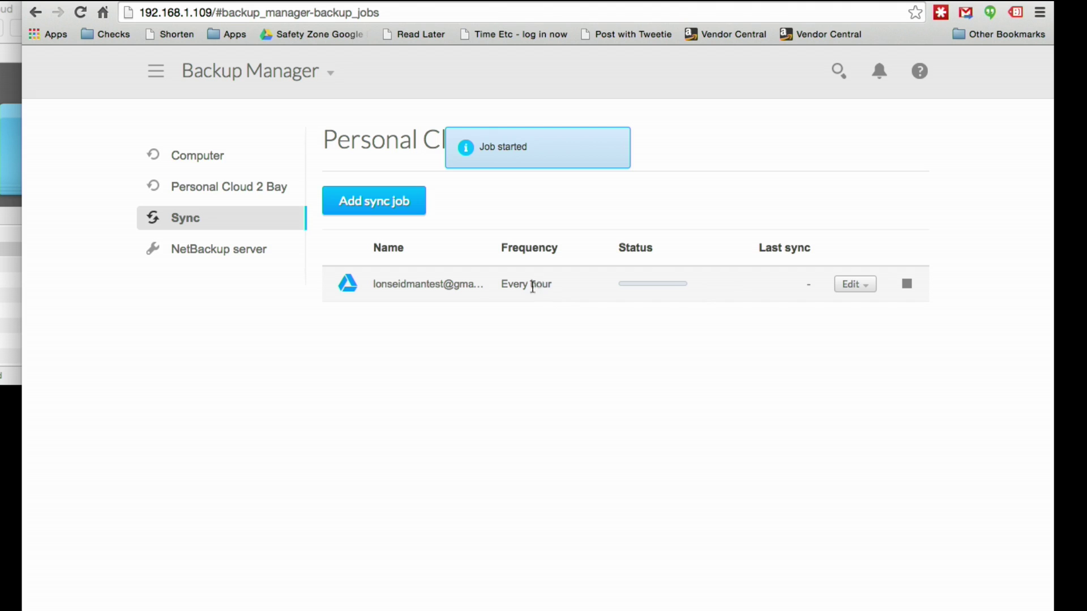
click(852, 313)
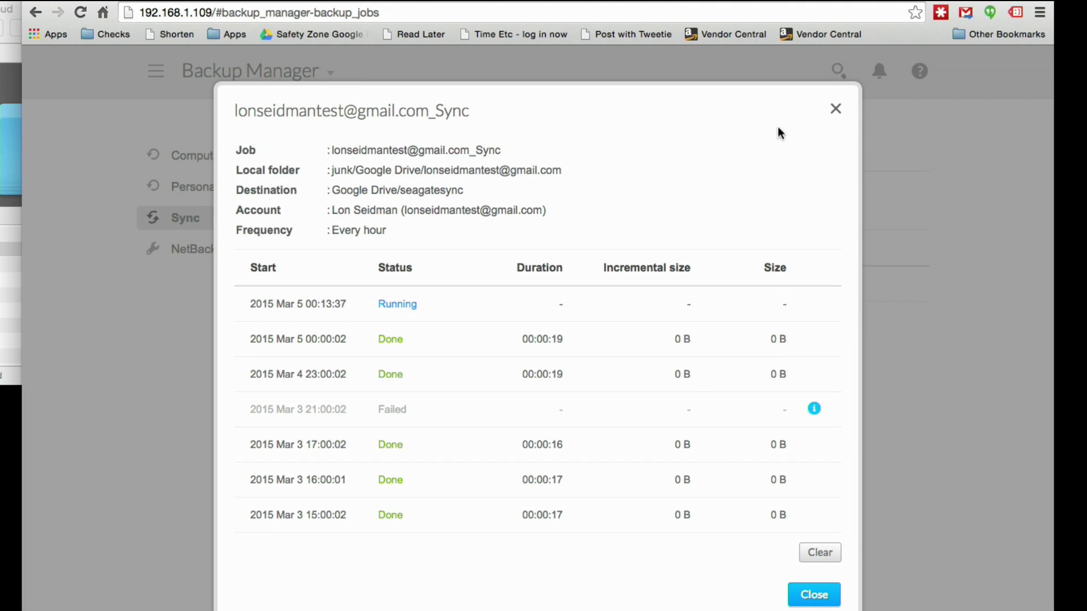
click(836, 109)
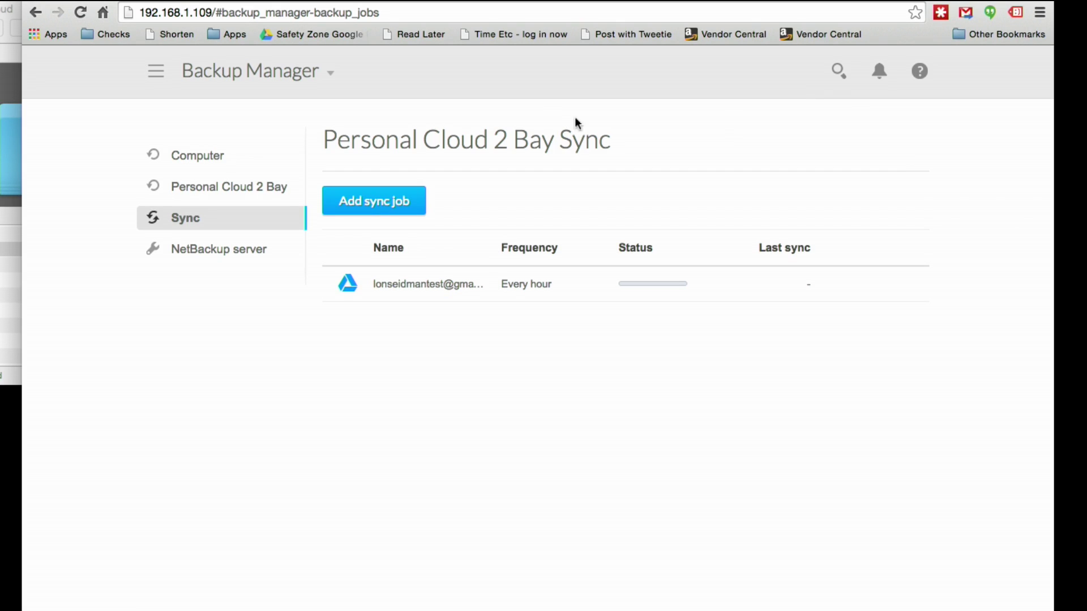
click(264, 252)
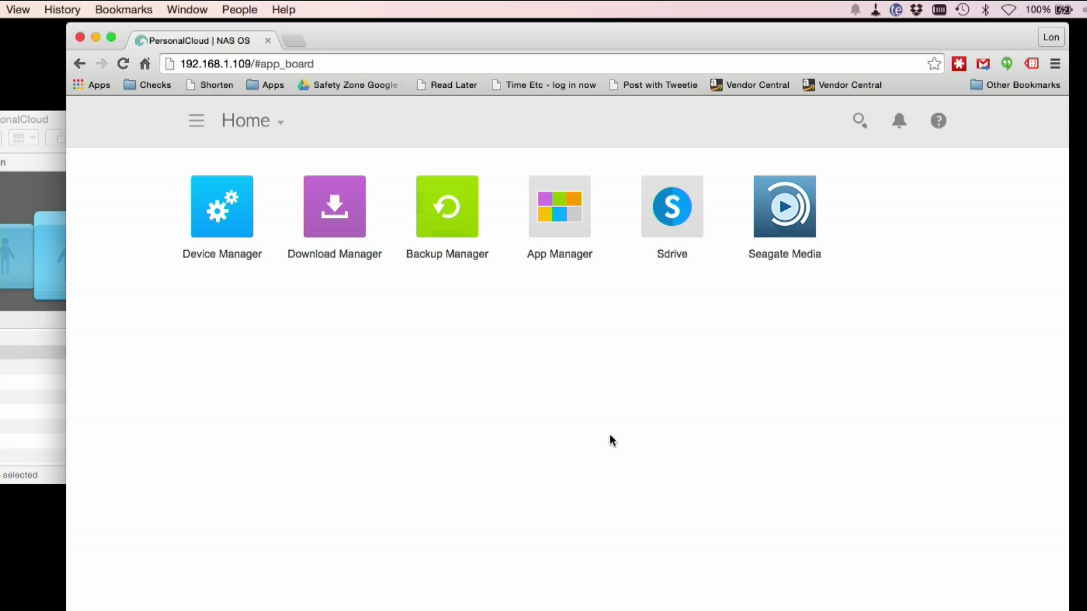
Step: Open App Manager and look through the list of all available NAS apps
click(563, 225)
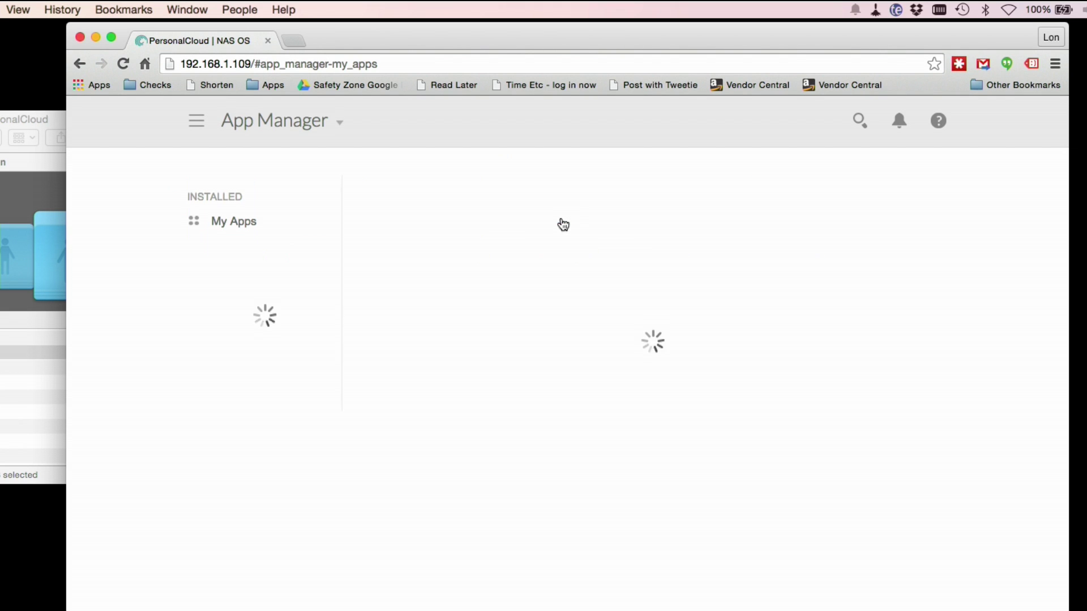
scroll(622, 362, down, 2)
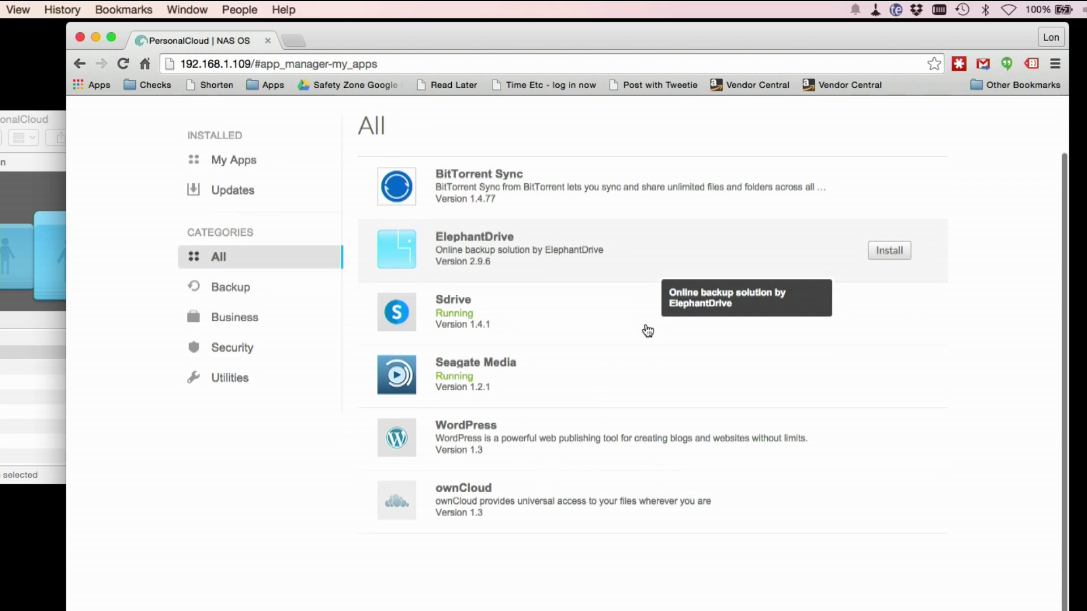
scroll(648, 331, up, 2)
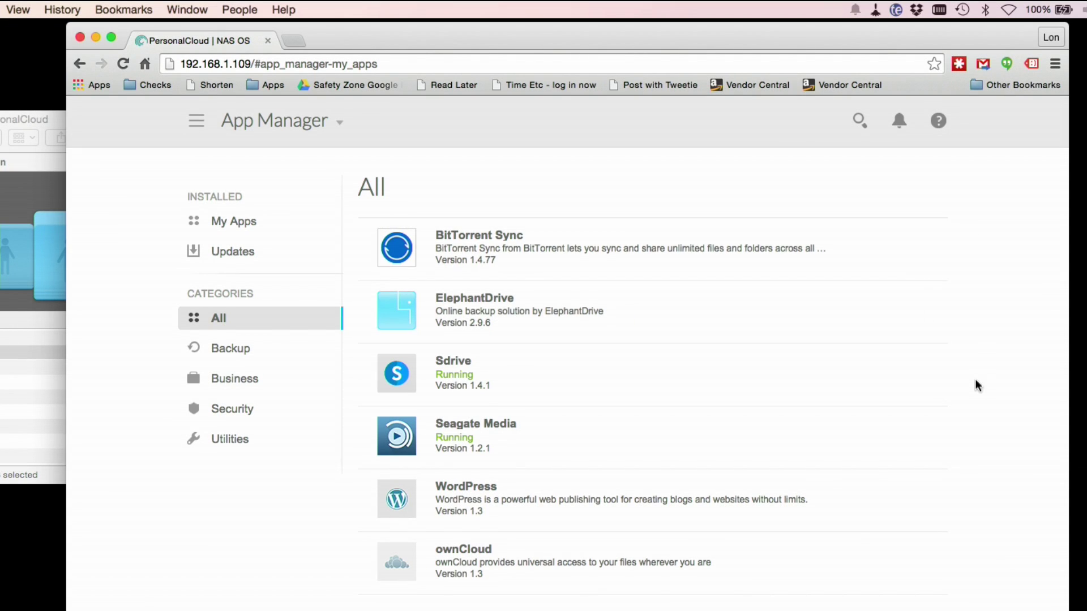
scroll(981, 383, down, 3)
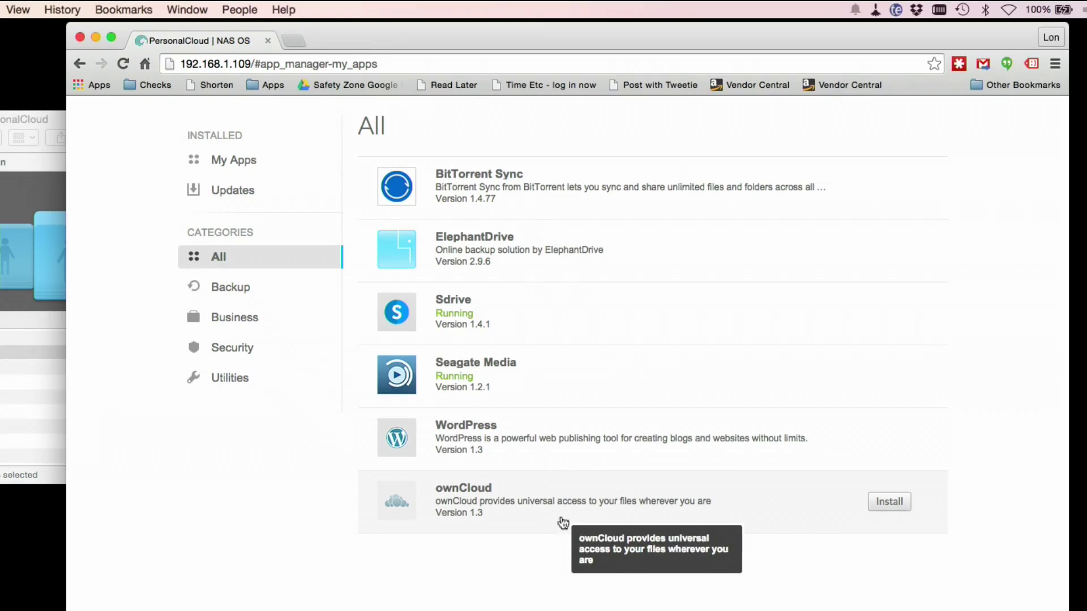
Step: View the ownCloud app's overview, including both preview images, and leave it without installing
click(597, 509)
scroll(717, 374, down, 3)
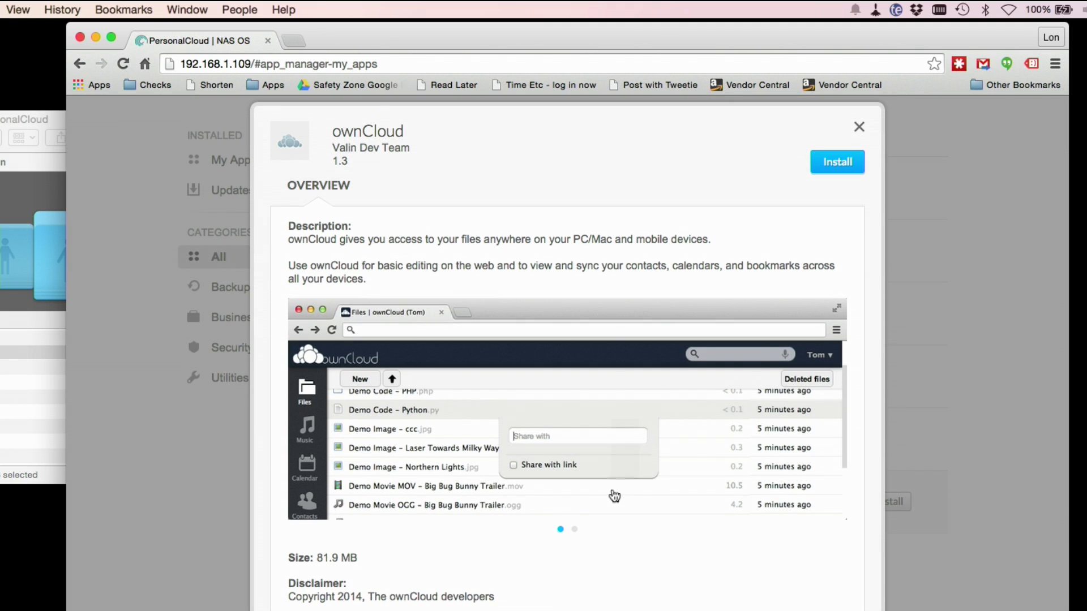
scroll(618, 496, up, 3)
scroll(616, 496, down, 3)
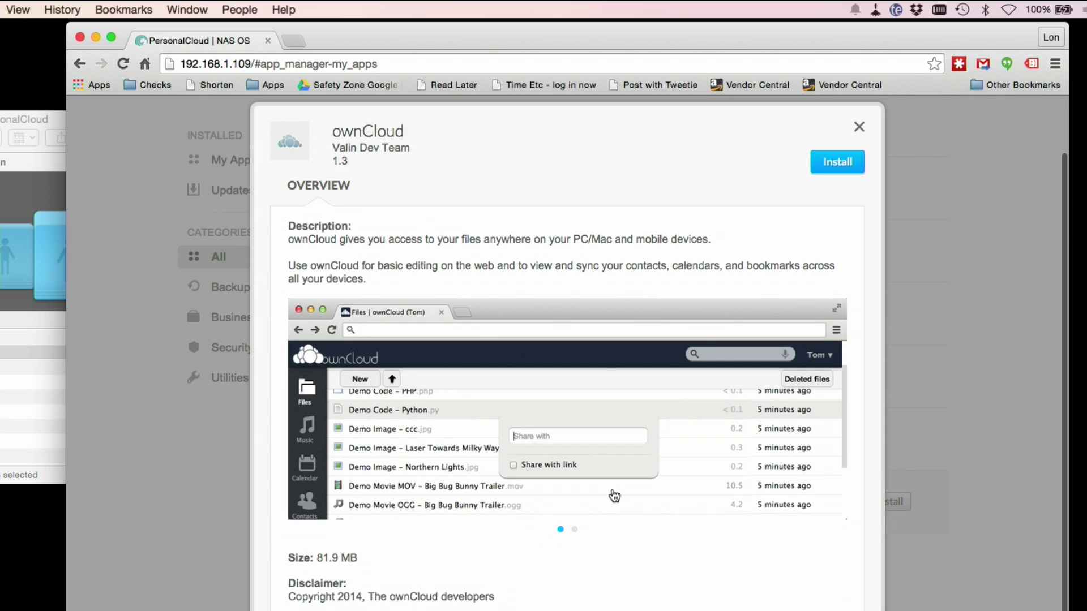
click(574, 530)
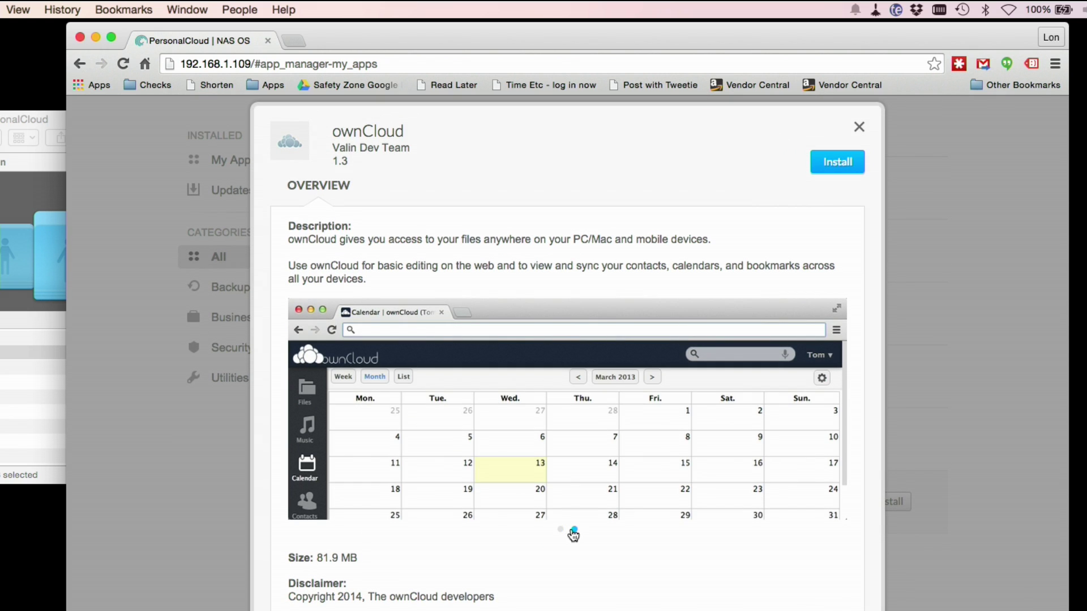
click(561, 531)
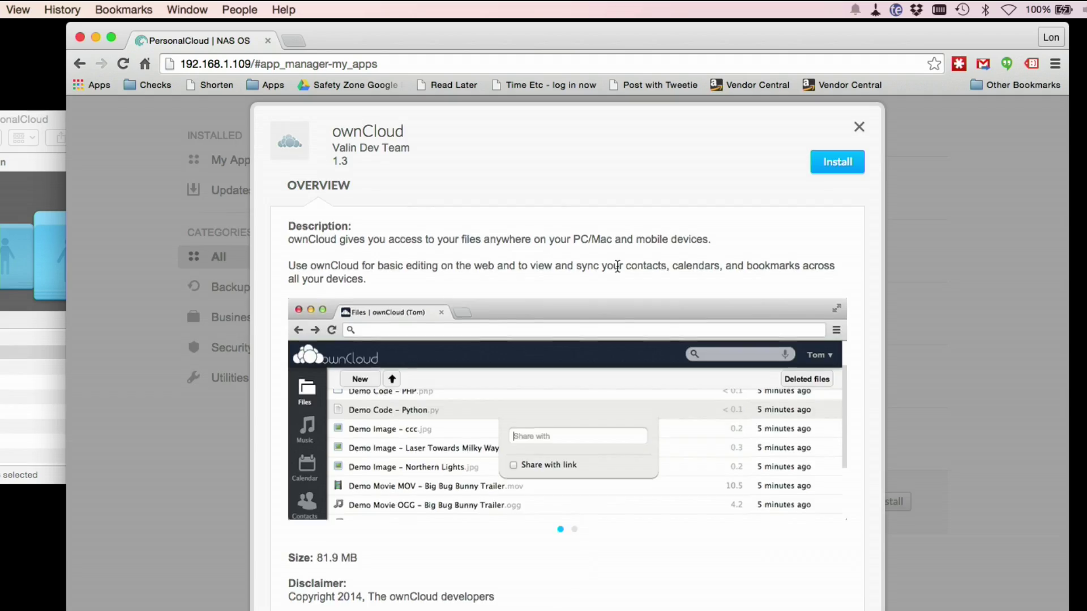
scroll(628, 266, up, 3)
click(858, 191)
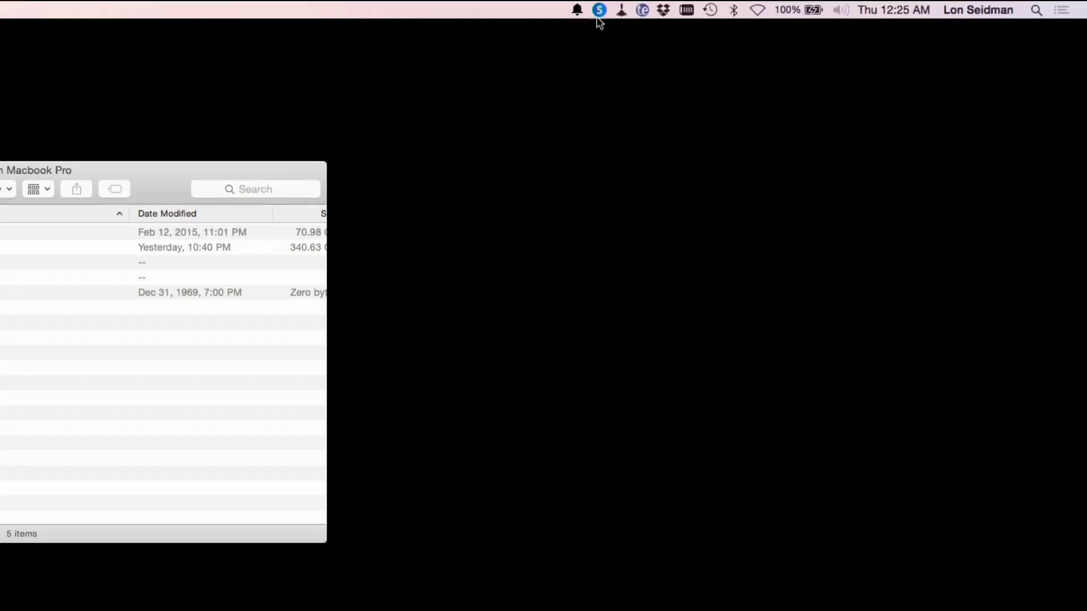
Step: Open PersonalCloud in Finder through Sdrive, move its window into view, and show the contents of the user's personal folder
click(599, 10)
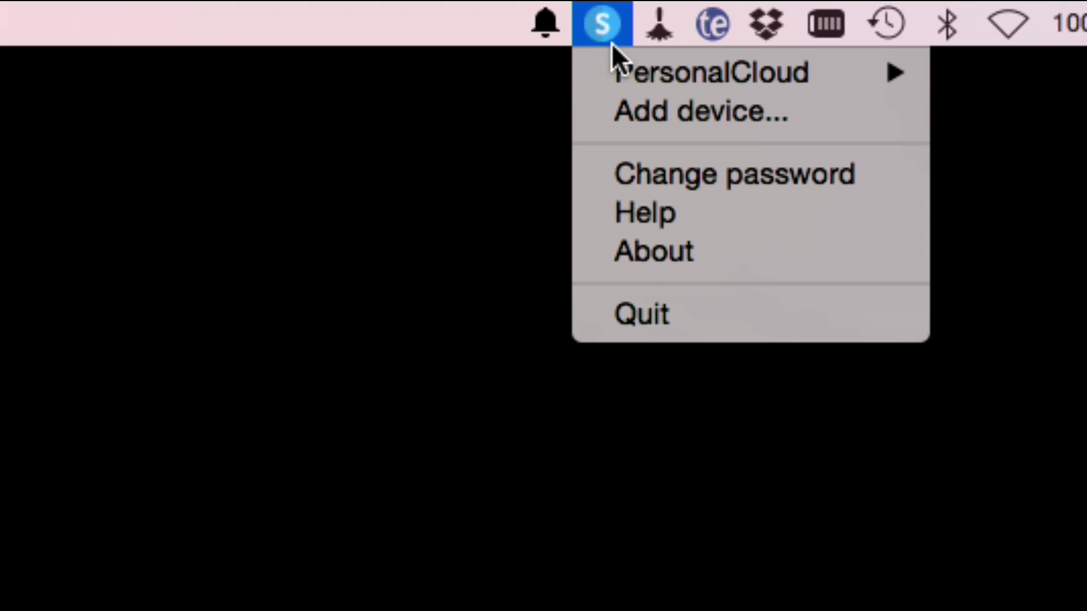
mouse_move(613, 63)
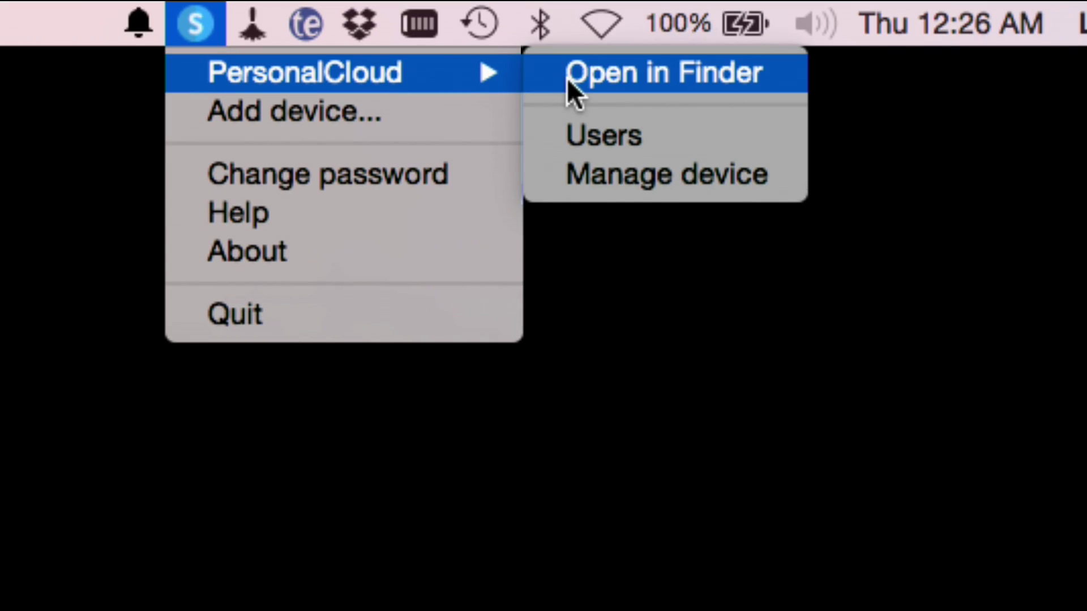
click(566, 77)
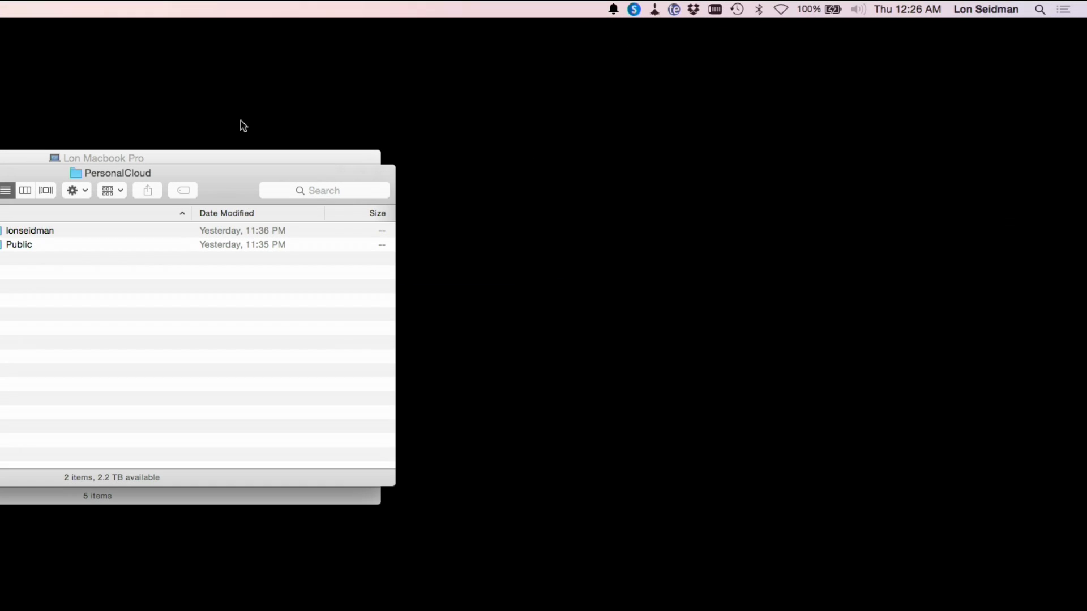
drag(103, 174, 480, 182)
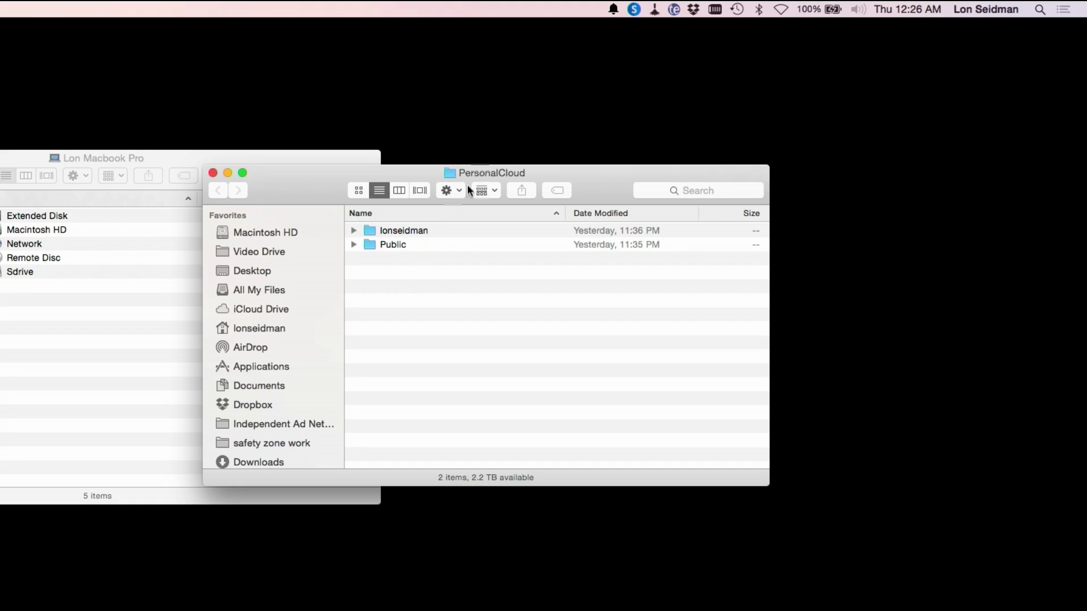
scroll(277, 385, down, 10)
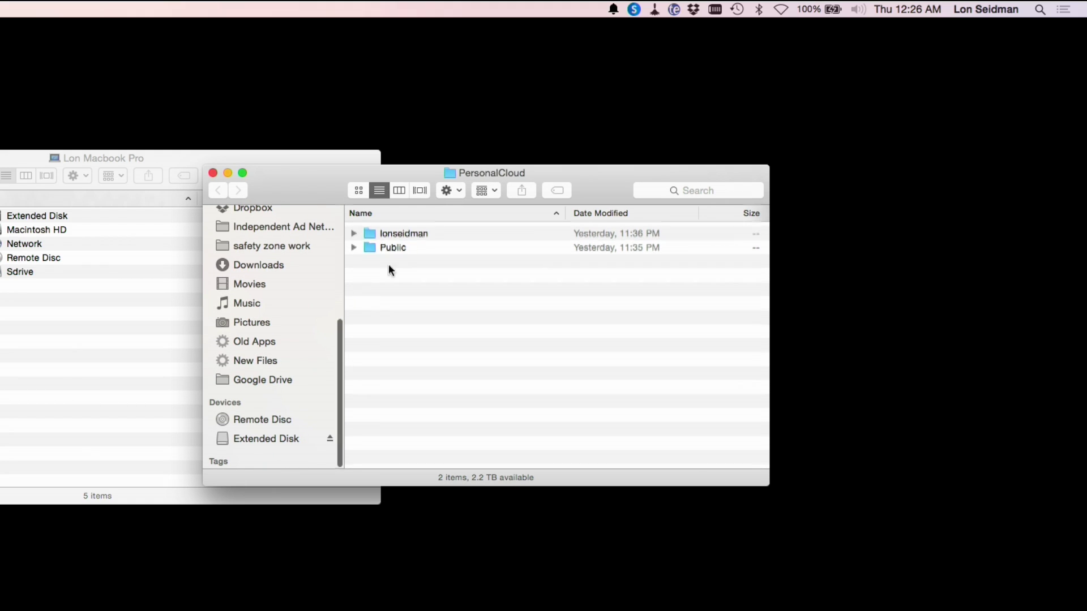
click(352, 238)
double_click(372, 232)
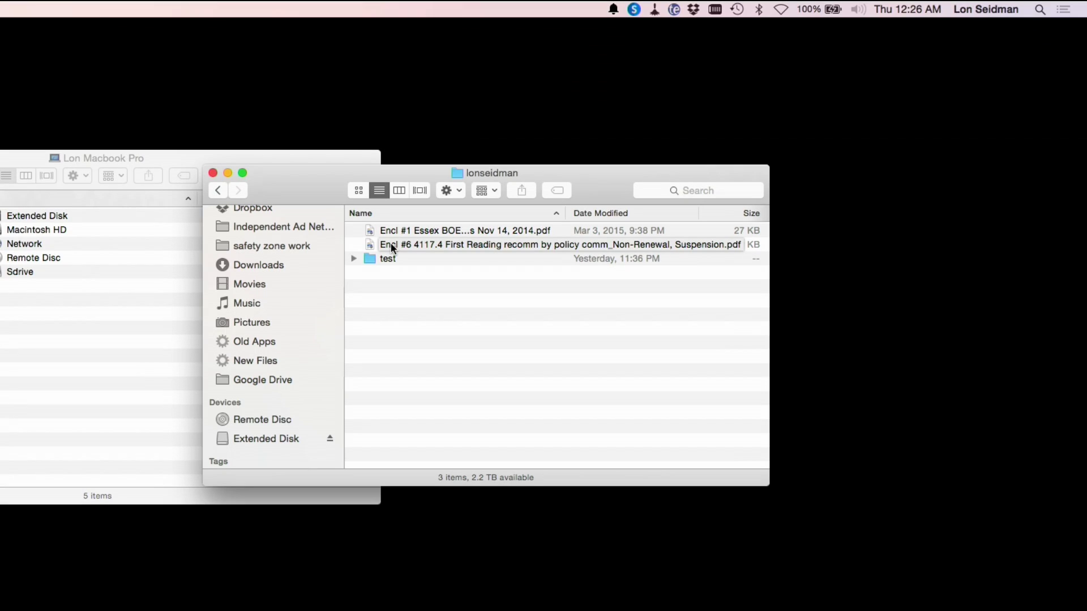
Step: Look over the Finder locations and the personal folder's files, and select the Encl #6 4117.4 PDF
click(629, 6)
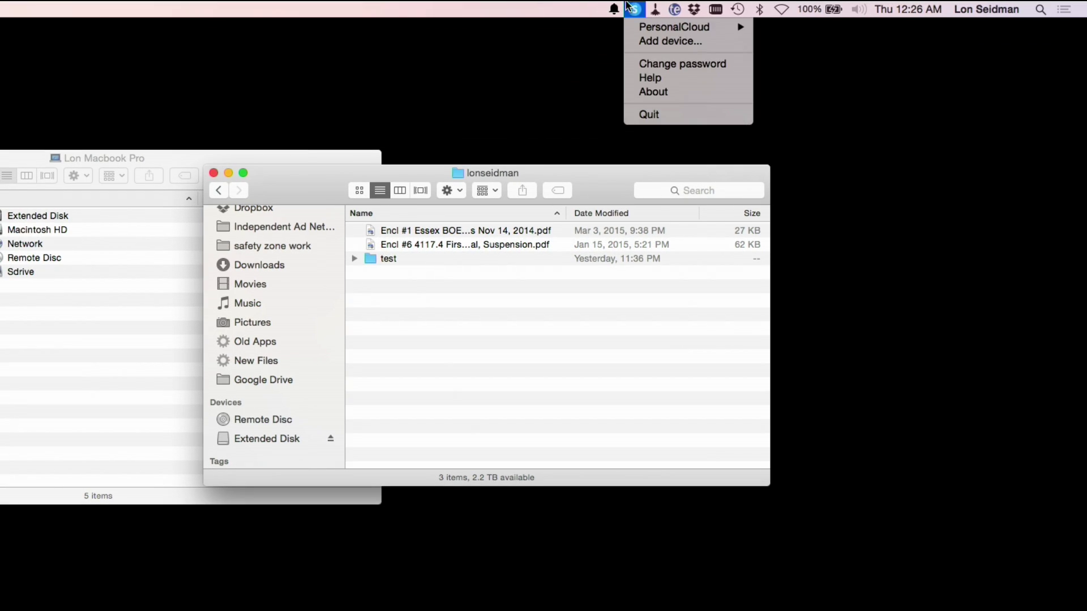
click(629, 7)
scroll(274, 328, up, 4)
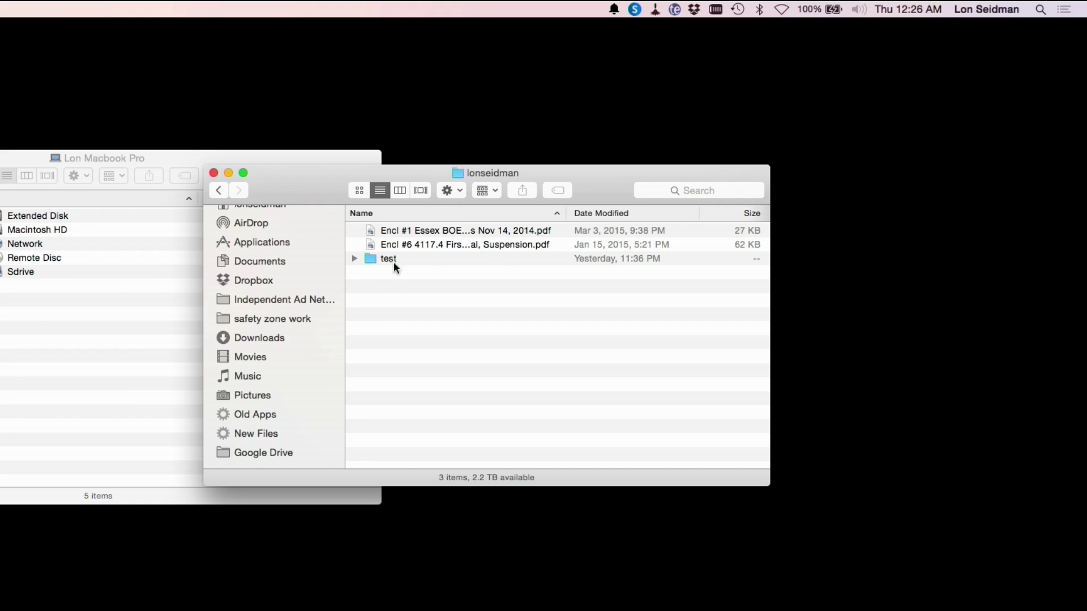
scroll(274, 337, up, 5)
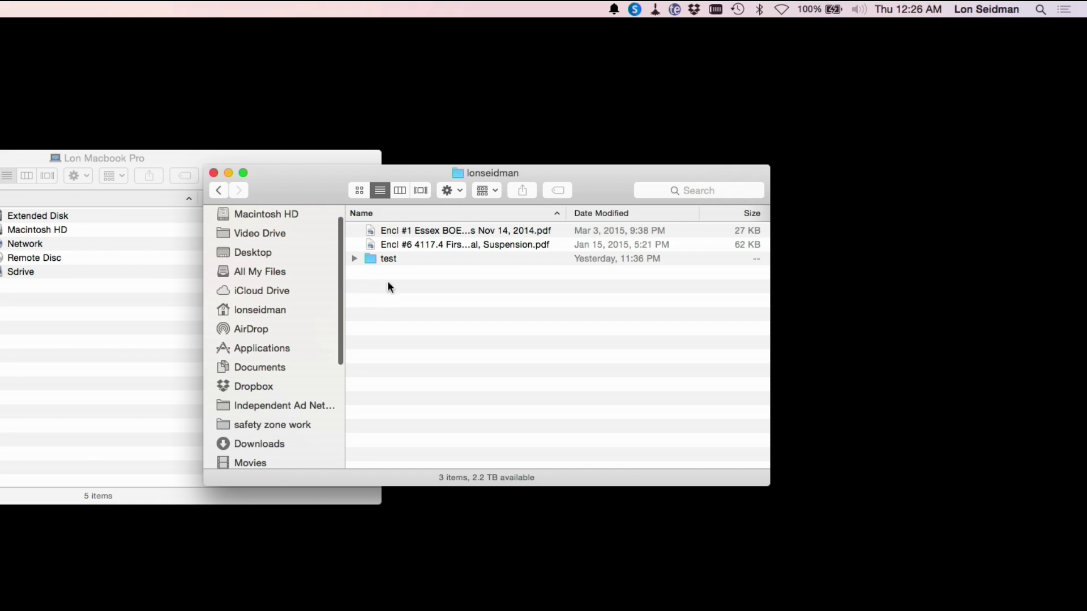
scroll(296, 336, down, 6)
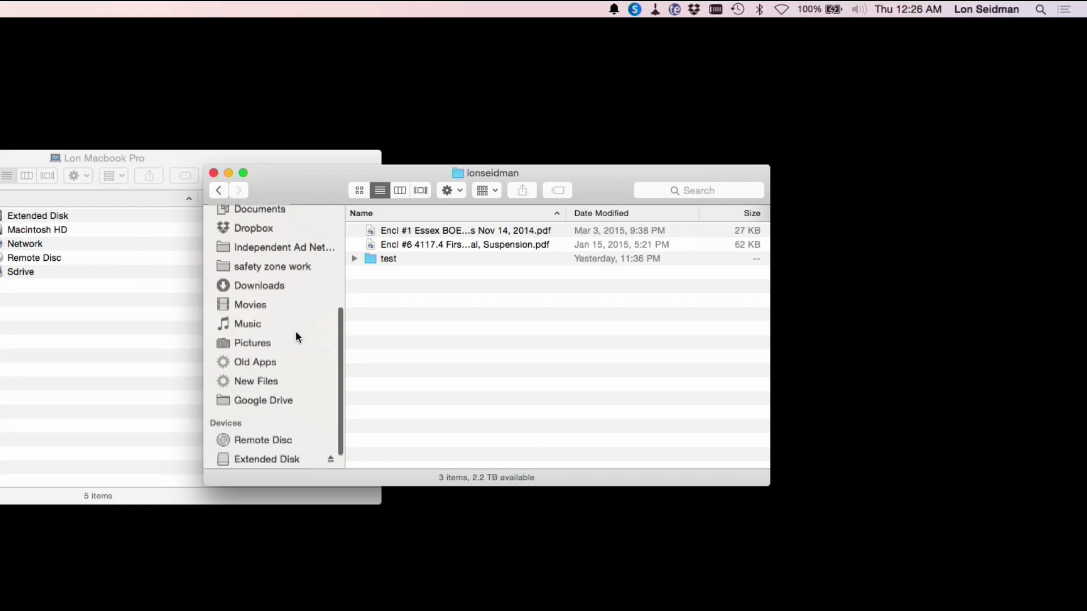
click(418, 245)
Step: Open PersonalCloud's device management page in the browser through Sdrive and move the browser window fully into view
click(633, 9)
mouse_move(641, 31)
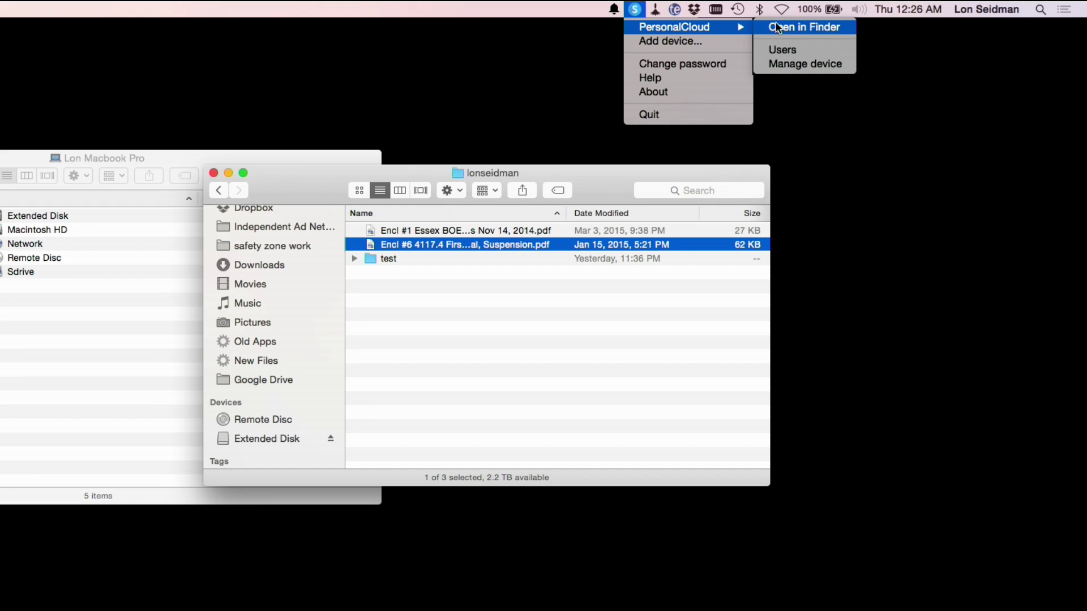
click(785, 67)
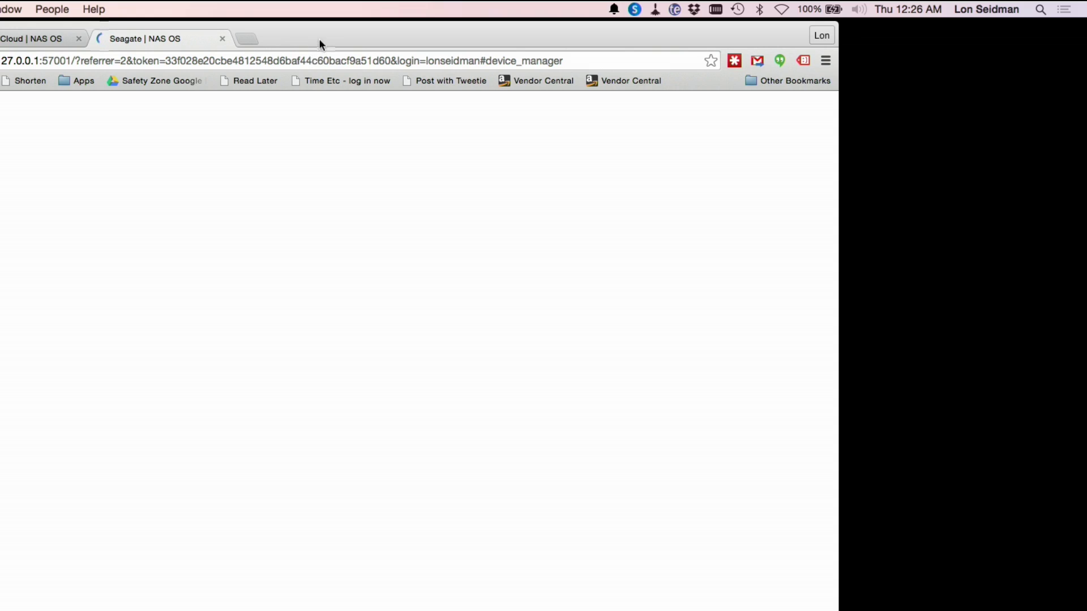
drag(318, 39, 445, 46)
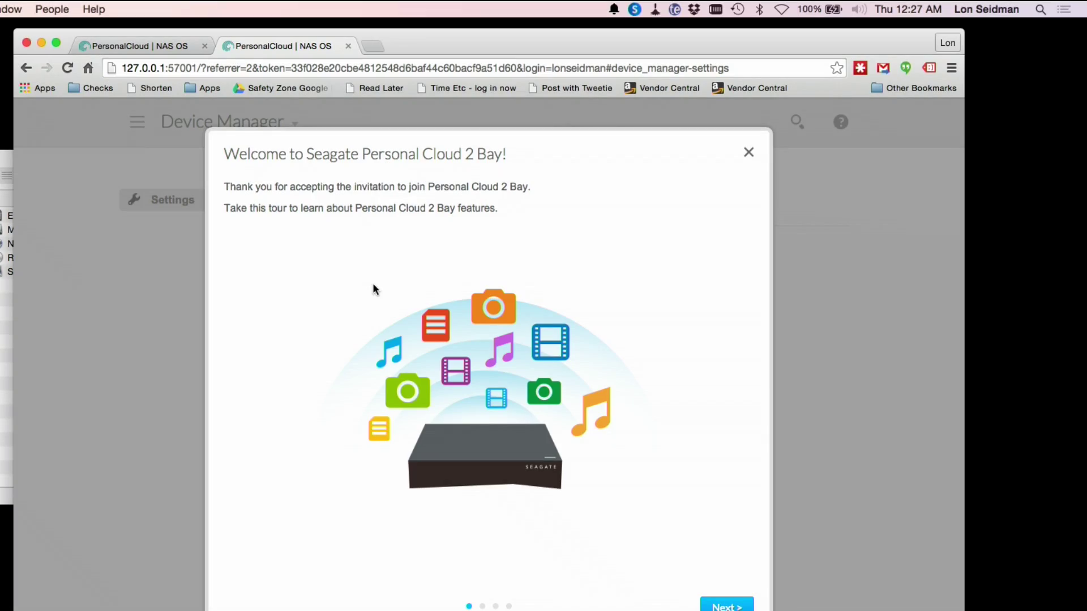
Step: View the Welcome tour through its Stream your media page, and dismiss the tour to reach the Device Manager settings
mouse_move(665, 43)
mouse_down()
mouse_move(673, 34)
mouse_move(662, 37)
mouse_up()
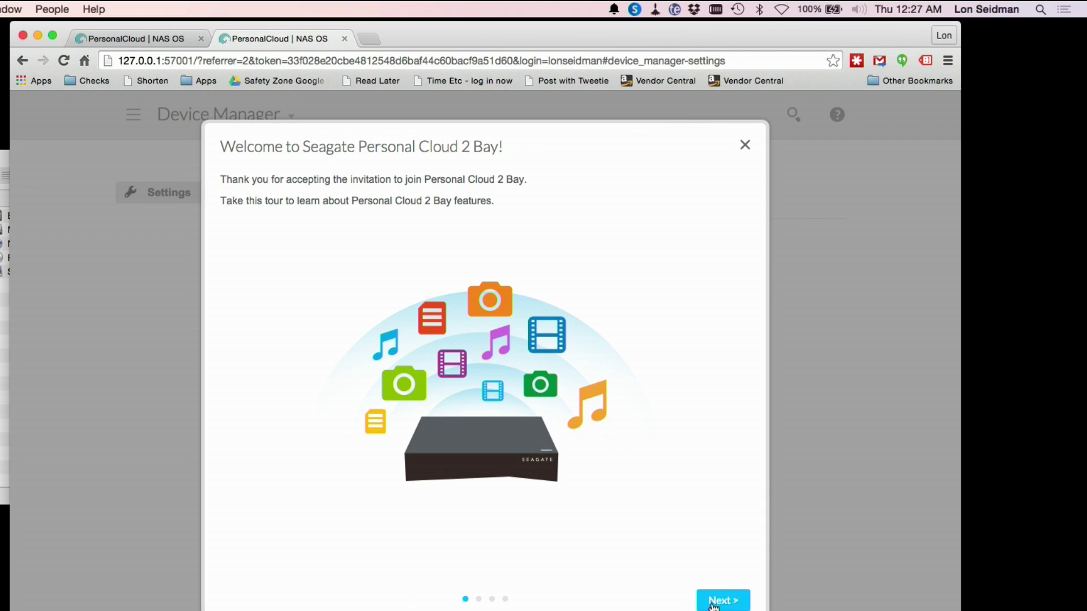
click(713, 603)
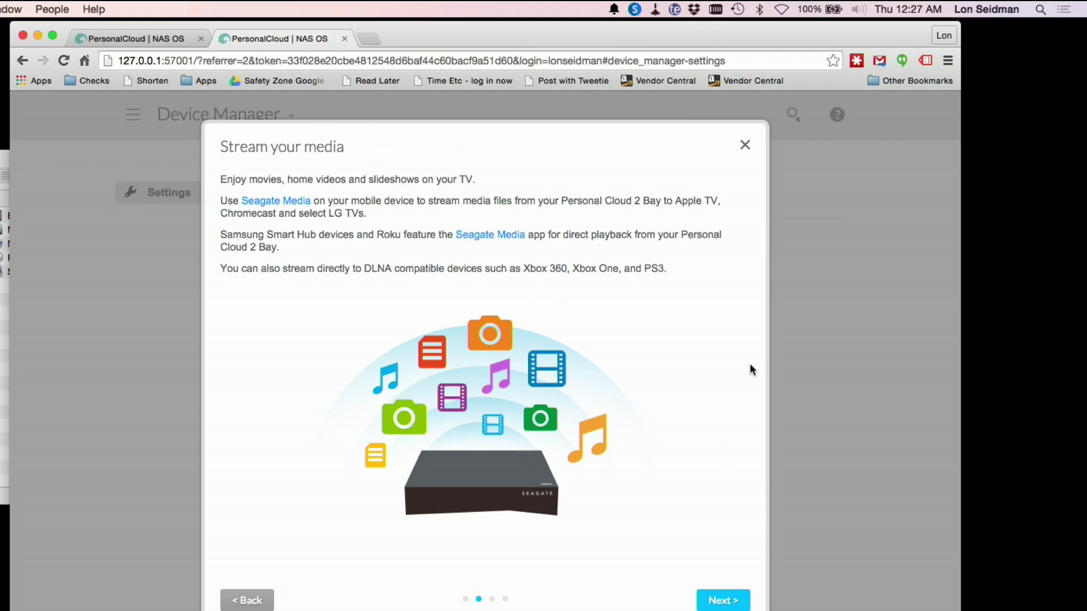
click(744, 146)
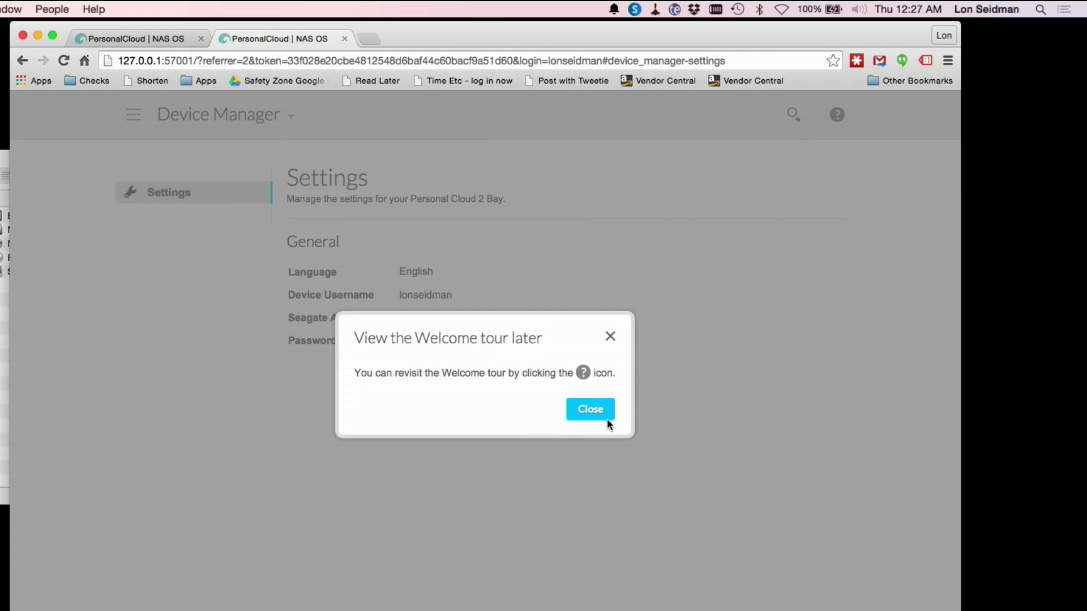
click(590, 412)
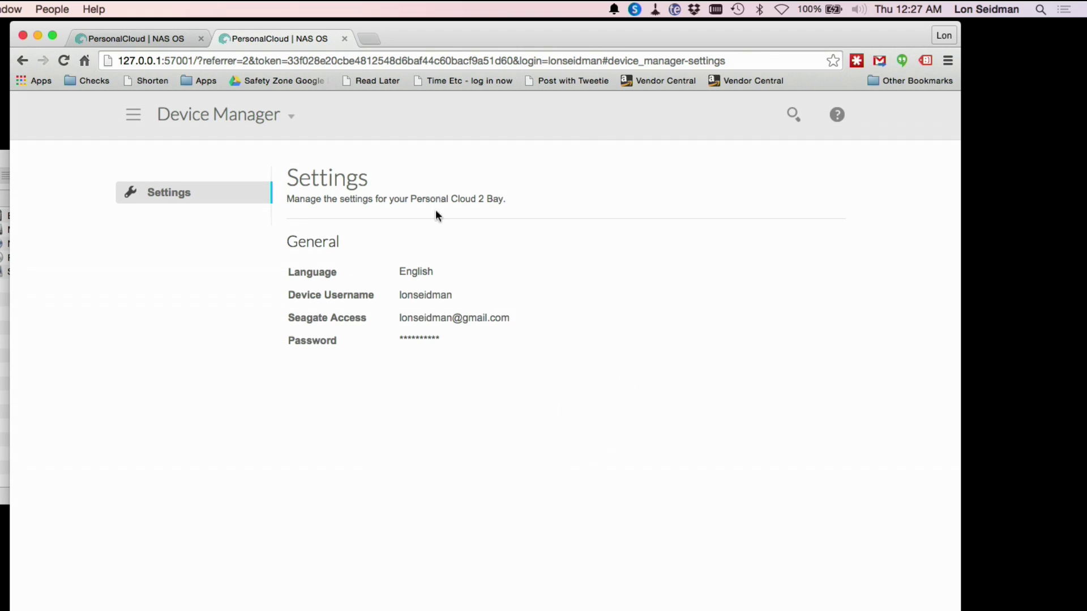
Step: Go from Device Manager to the NAS OS Home page and move the browser window down to uncover the Finder window
click(255, 114)
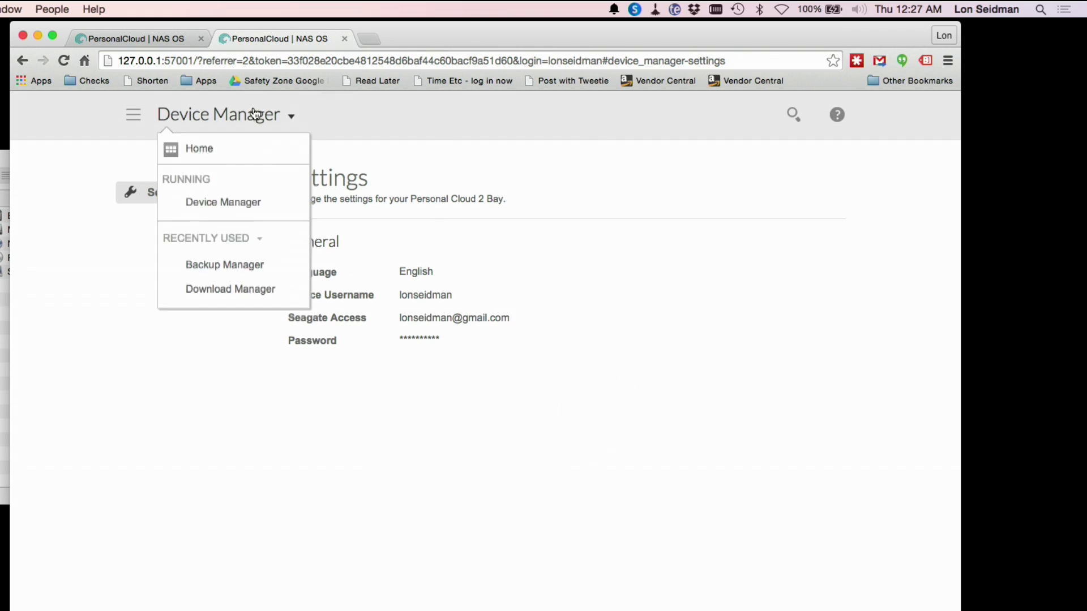
click(222, 153)
drag(440, 38, 443, 287)
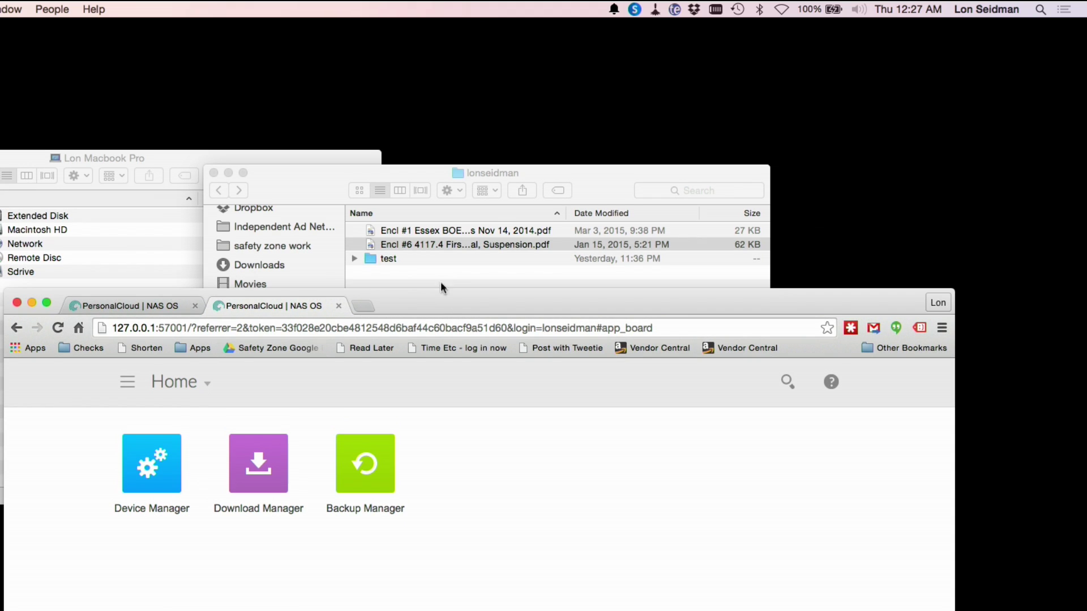
Step: Preview the Encl #1 Essex BOE Minutes Nov 14, 2014 PDF with Quick Look in Finder, close the preview and deselect the file
drag(526, 168, 526, 170)
click(494, 233)
key(space)
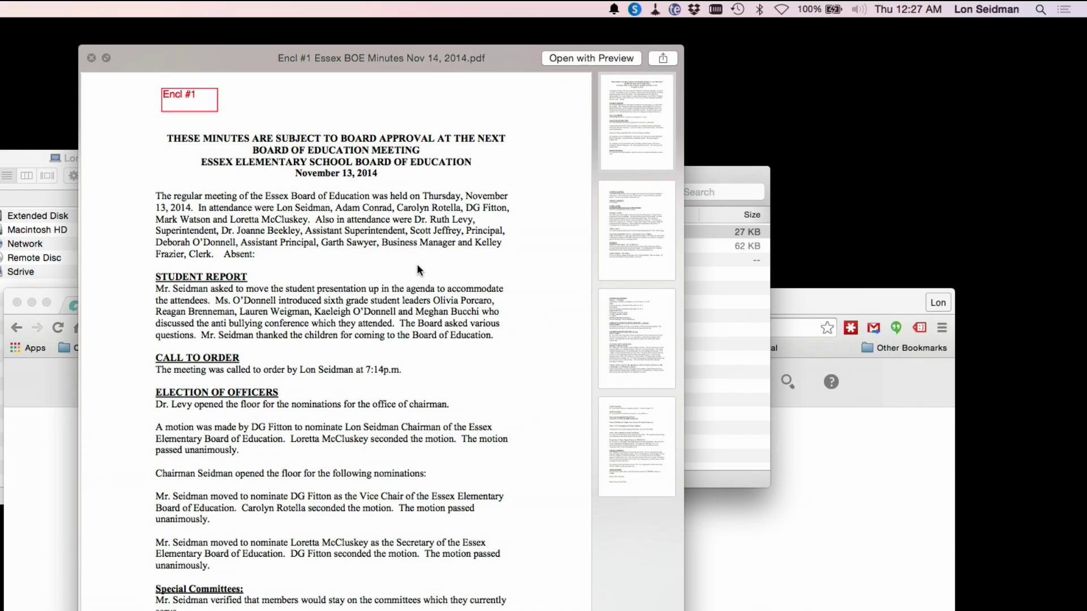
key(space)
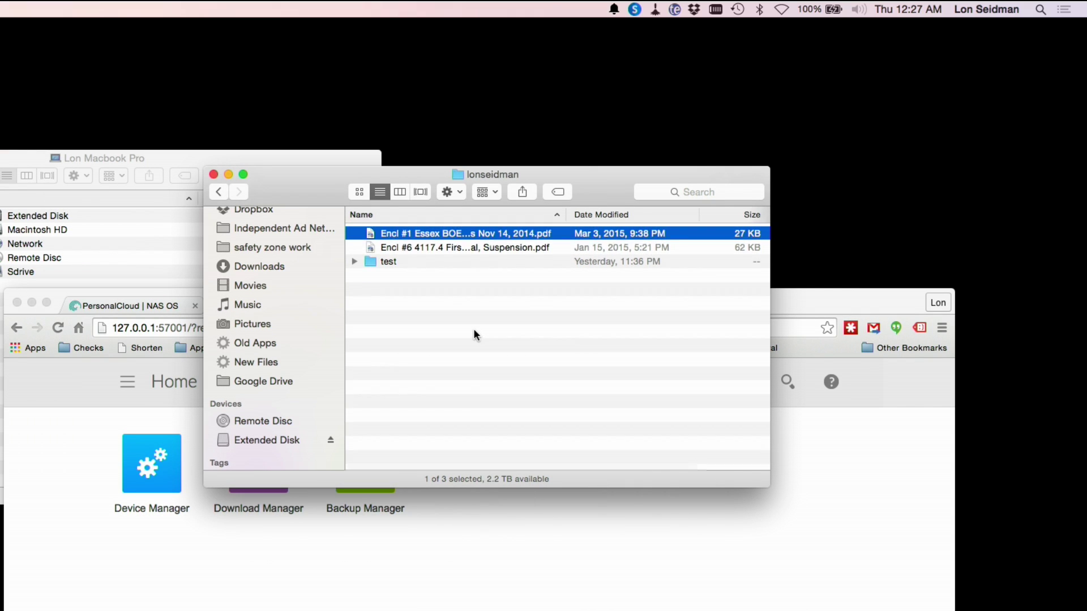
click(473, 330)
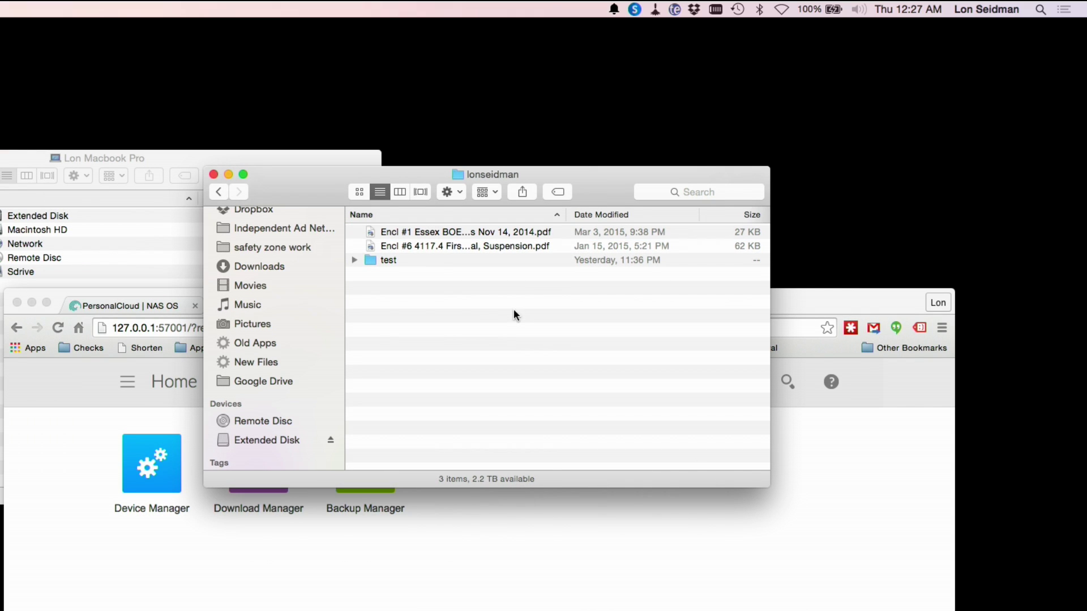
Step: Show the Sdrive options for PersonalCloud and device management
click(634, 10)
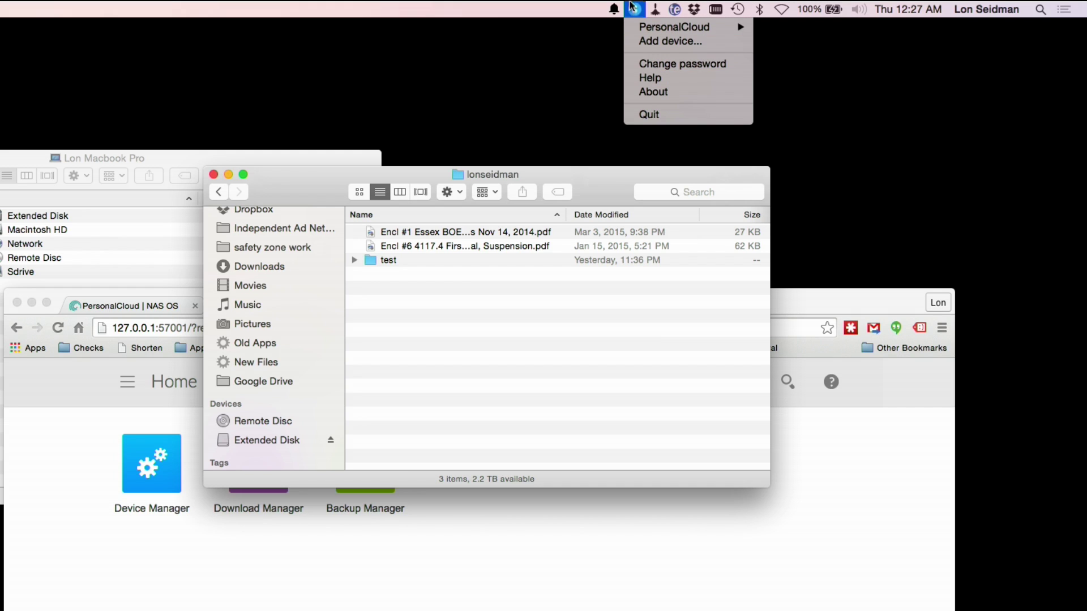